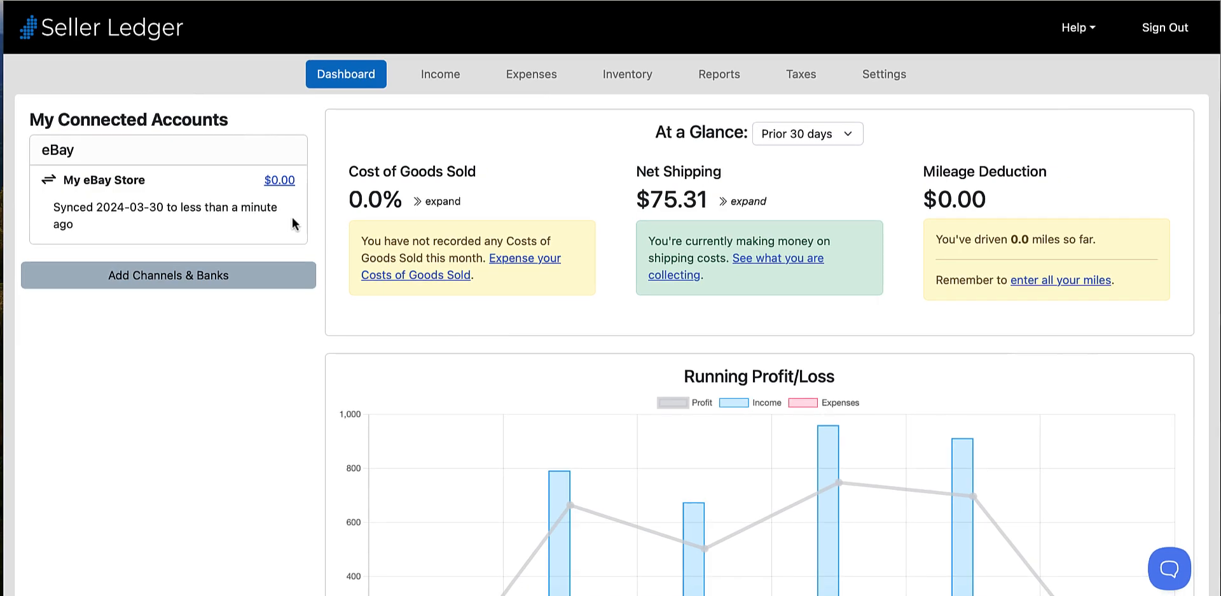
# - View the Net Shipping breakdown on the dashboard, and collapse it again
pyautogui.click(743, 202)
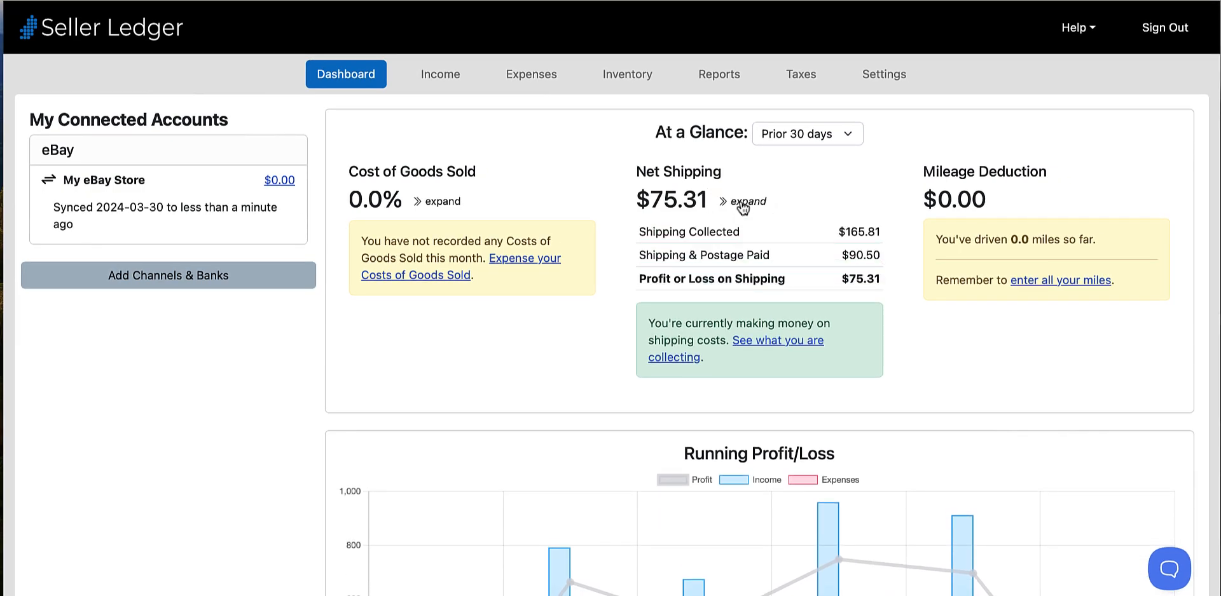
pyautogui.click(746, 204)
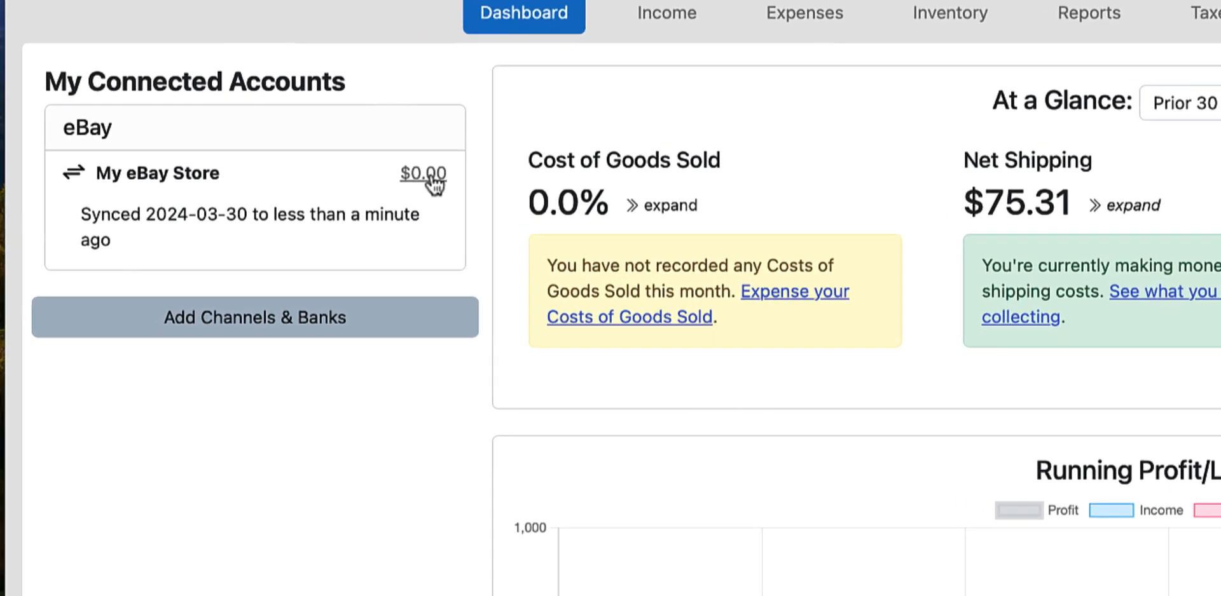
# - Open the My eBay Store ledger, review its transactions, and expand the Guess faux leather cropped jacket sale
pyautogui.click(427, 178)
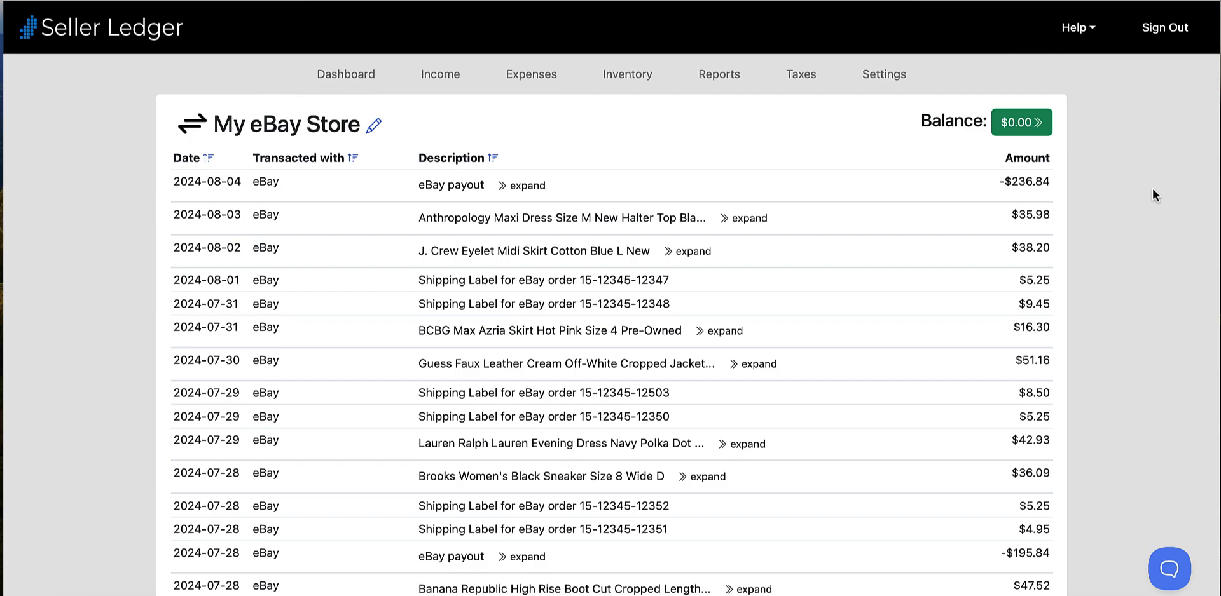
pyautogui.scroll(-2, 1153, 188)
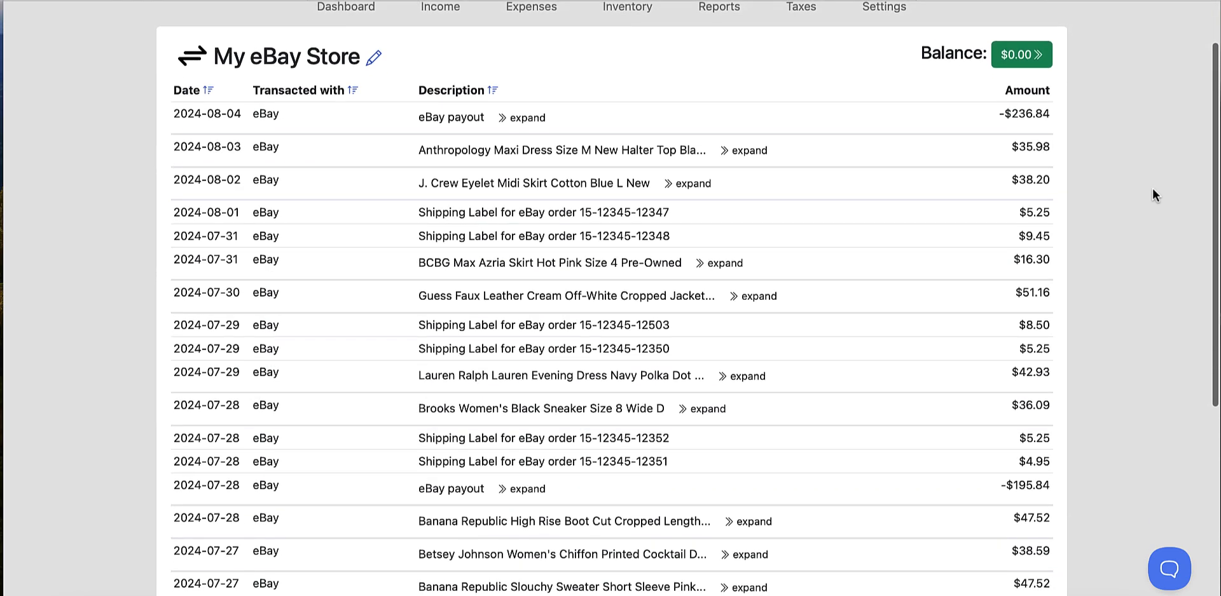
pyautogui.scroll(-3, 1152, 189)
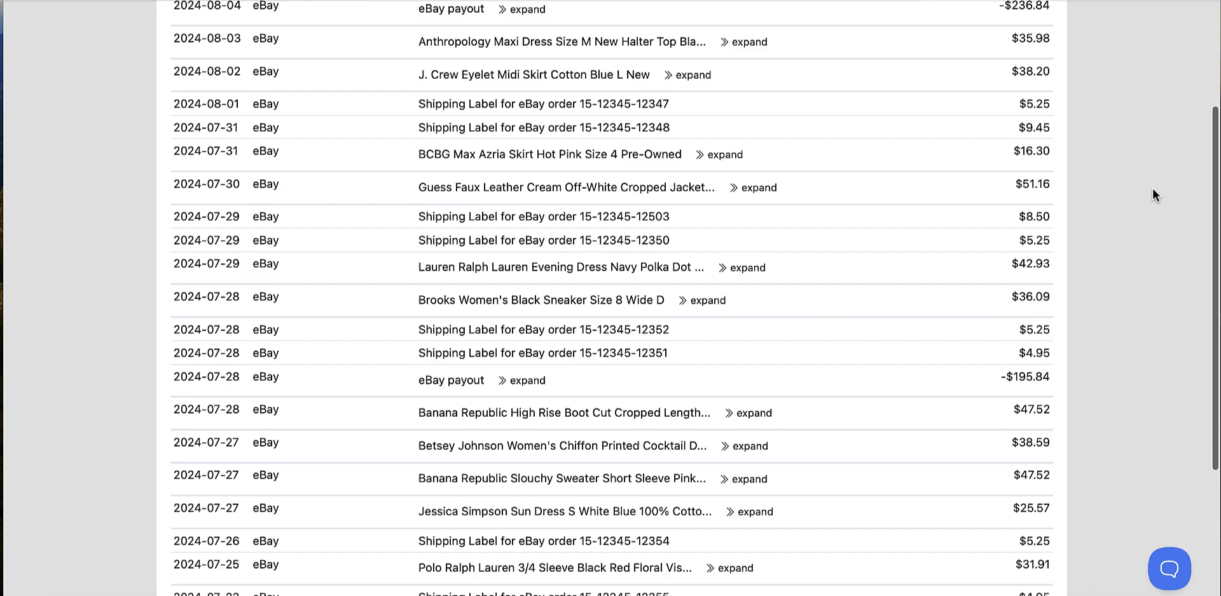
pyautogui.scroll(-1, 1153, 188)
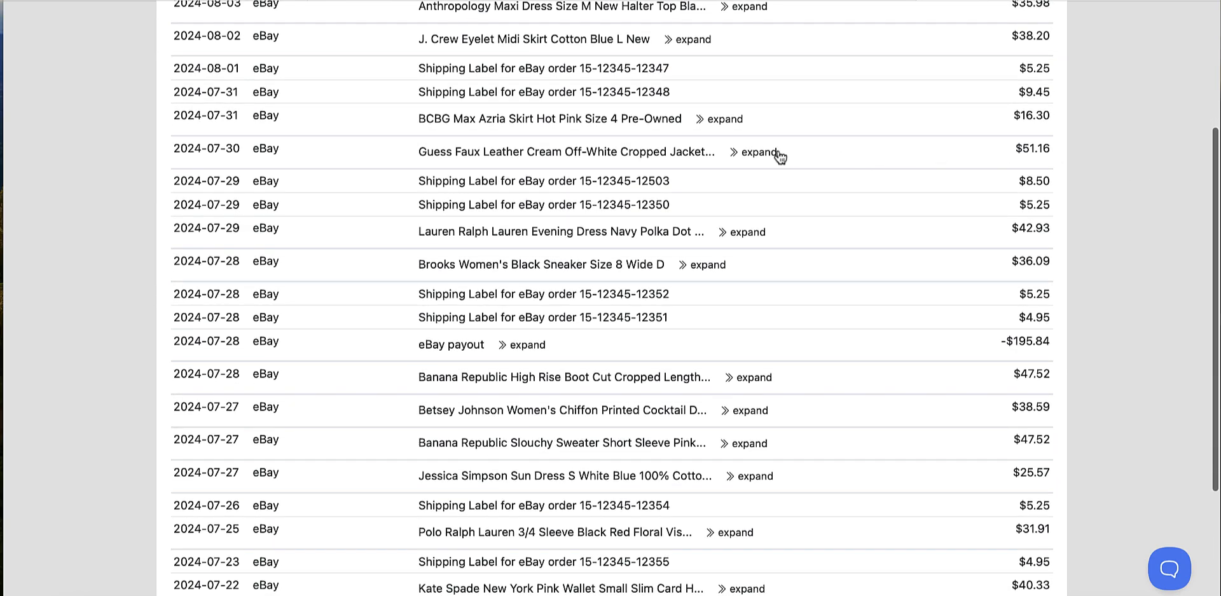
pyautogui.click(774, 155)
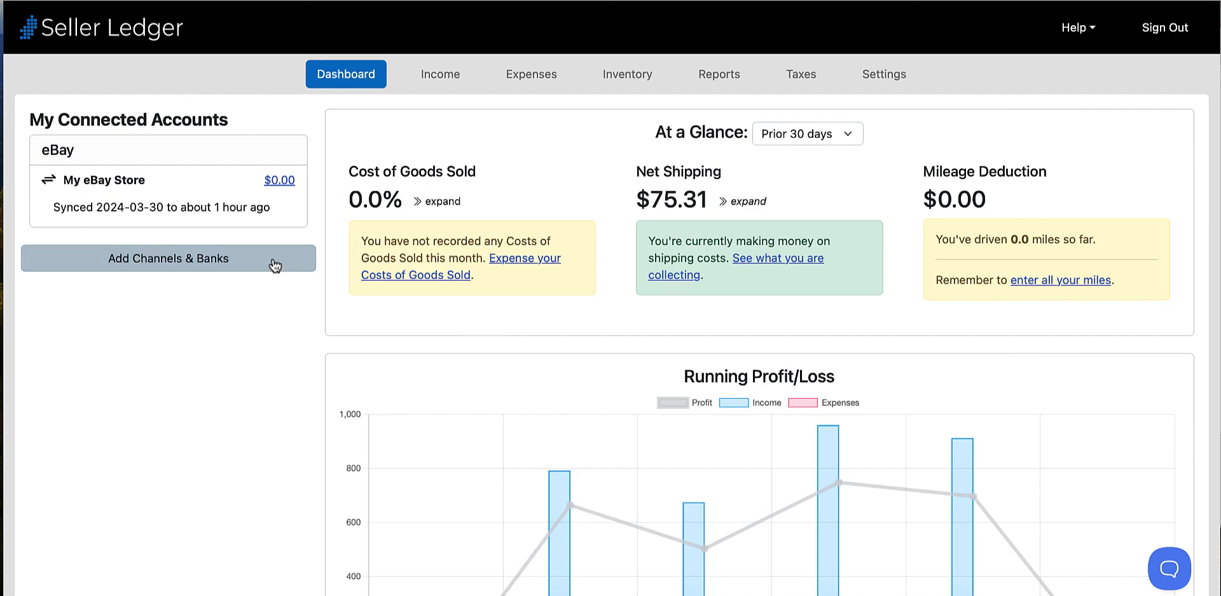
# - Connect the Etsy store, and examine the category breakdown of its 2024-07-08 women's size 9 tennis shoes sale
pyautogui.click(275, 266)
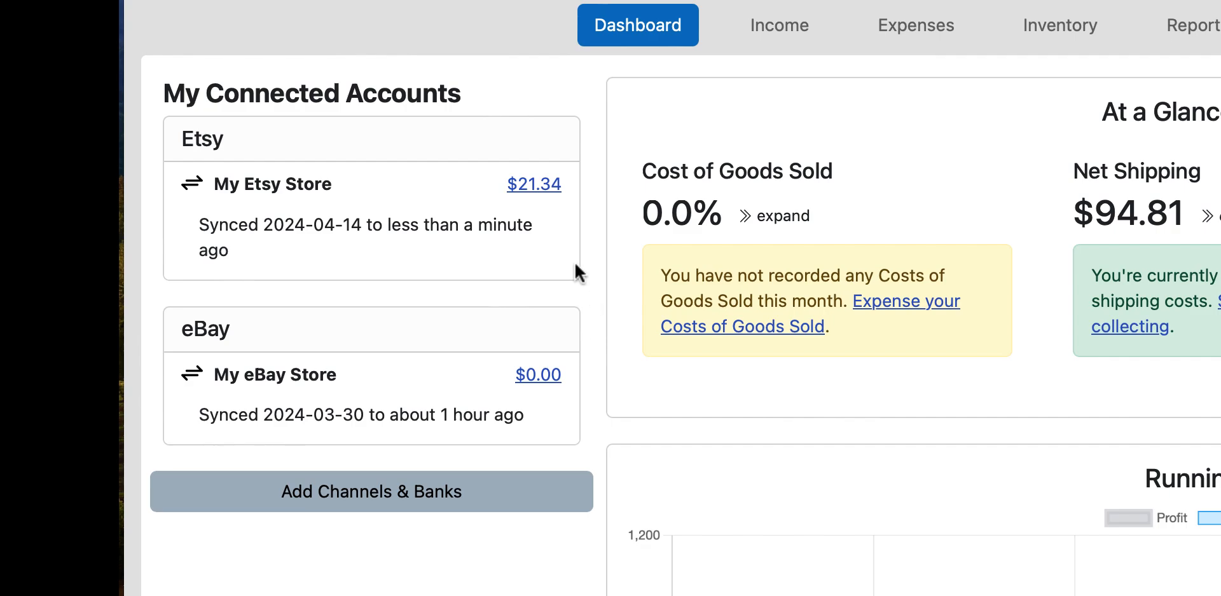
pyautogui.click(551, 189)
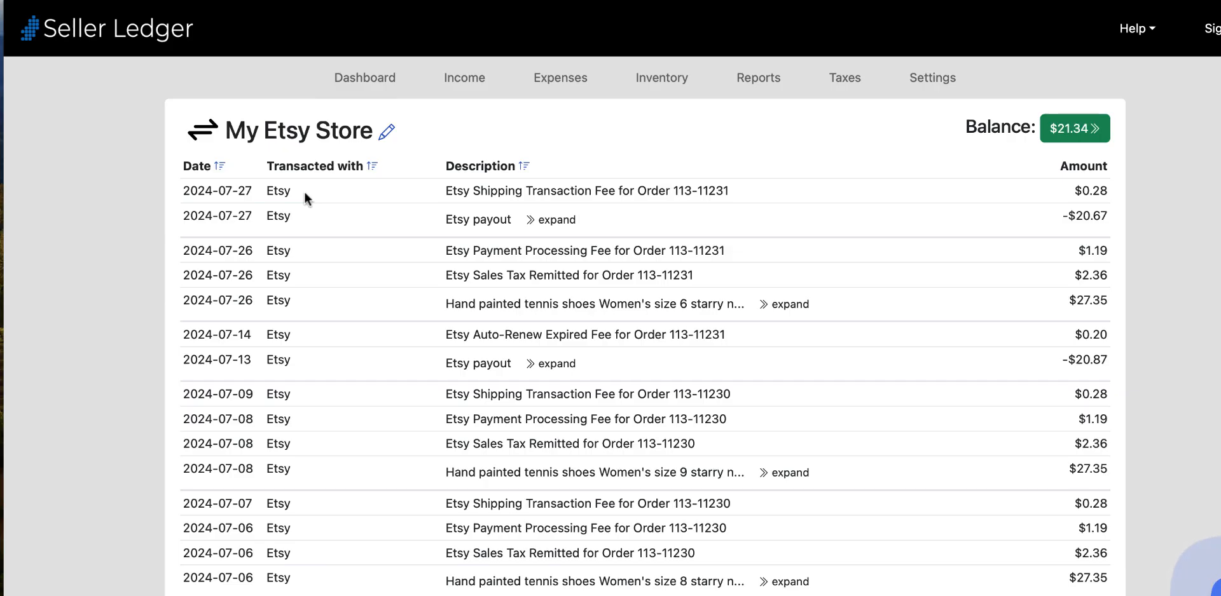
pyautogui.scroll(-3, 611, 299)
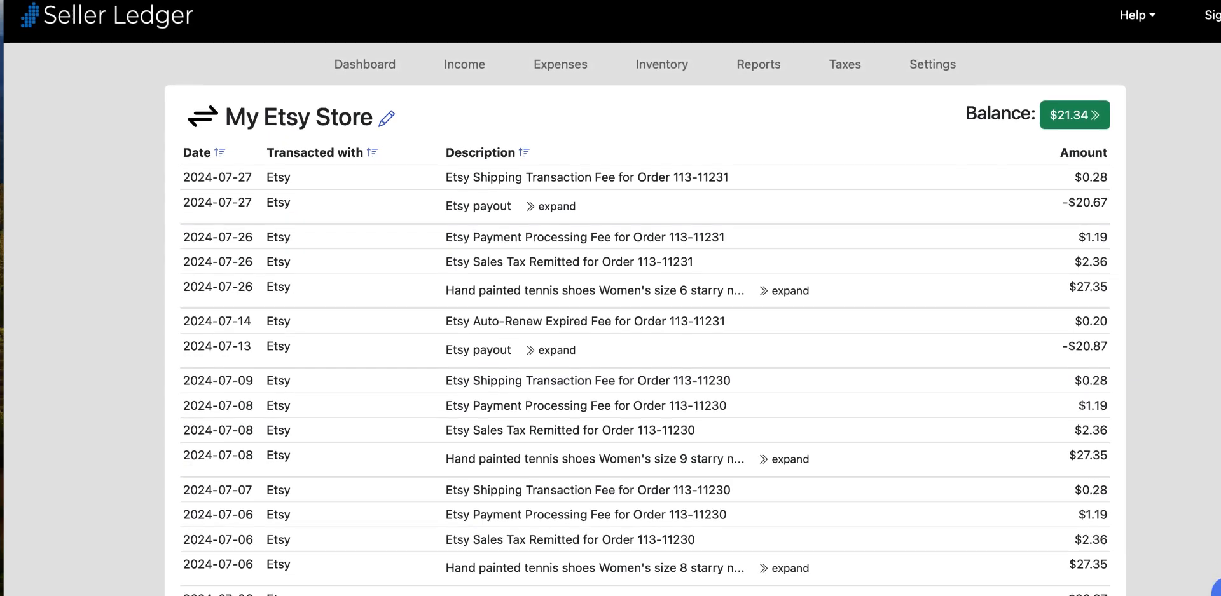
pyautogui.scroll(-3, 610, 299)
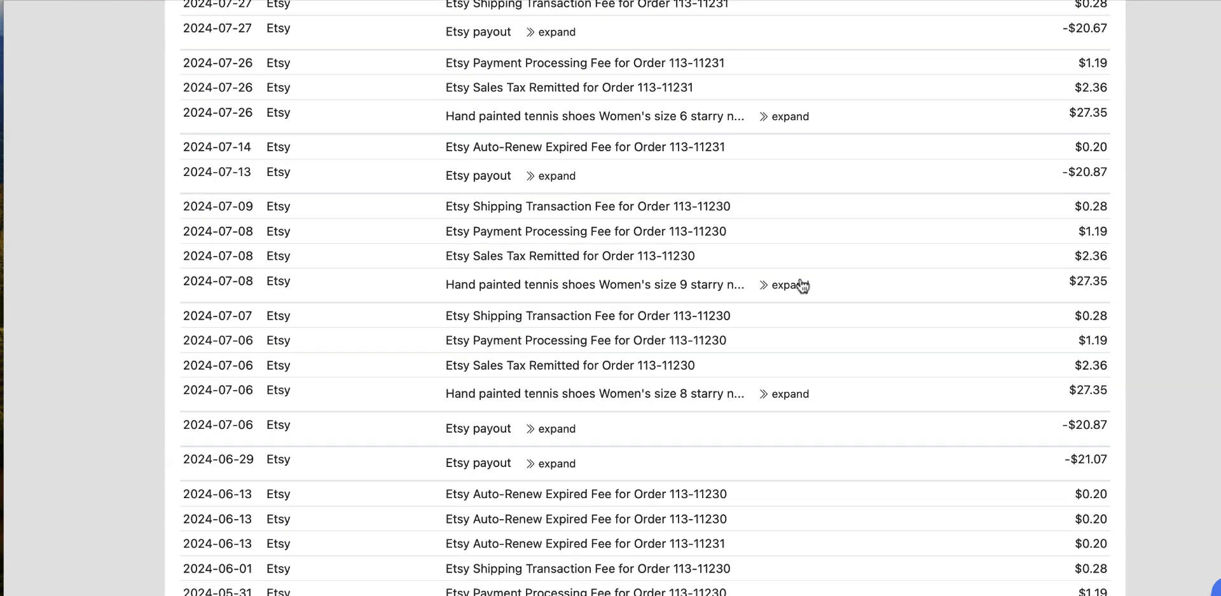
pyautogui.click(802, 286)
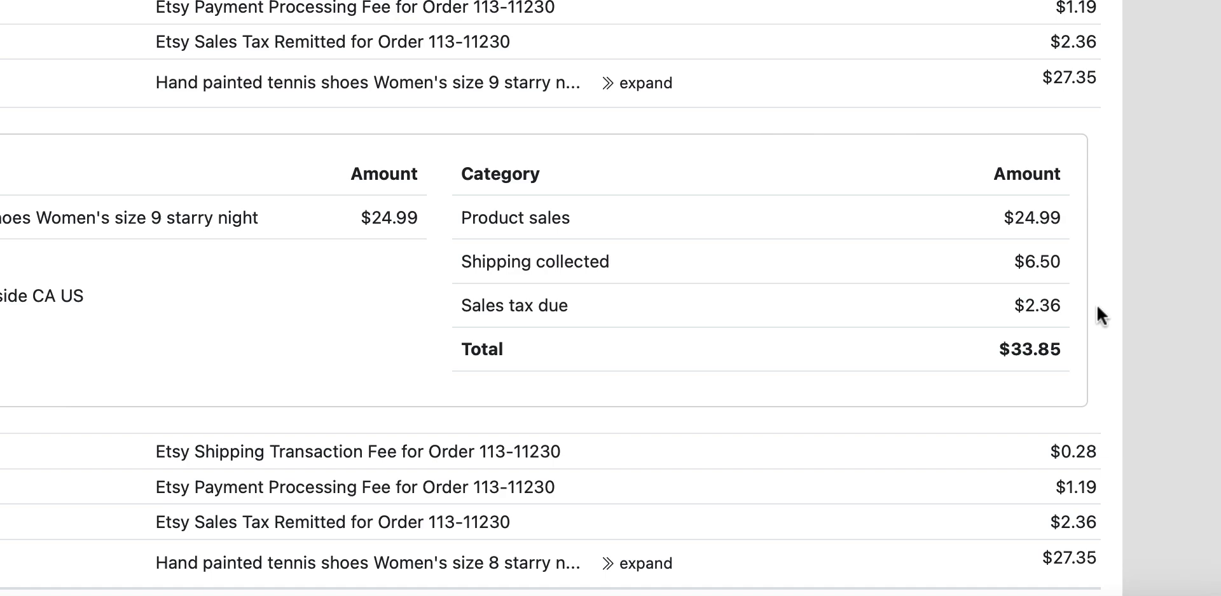
pyautogui.scroll(-3, 1096, 312)
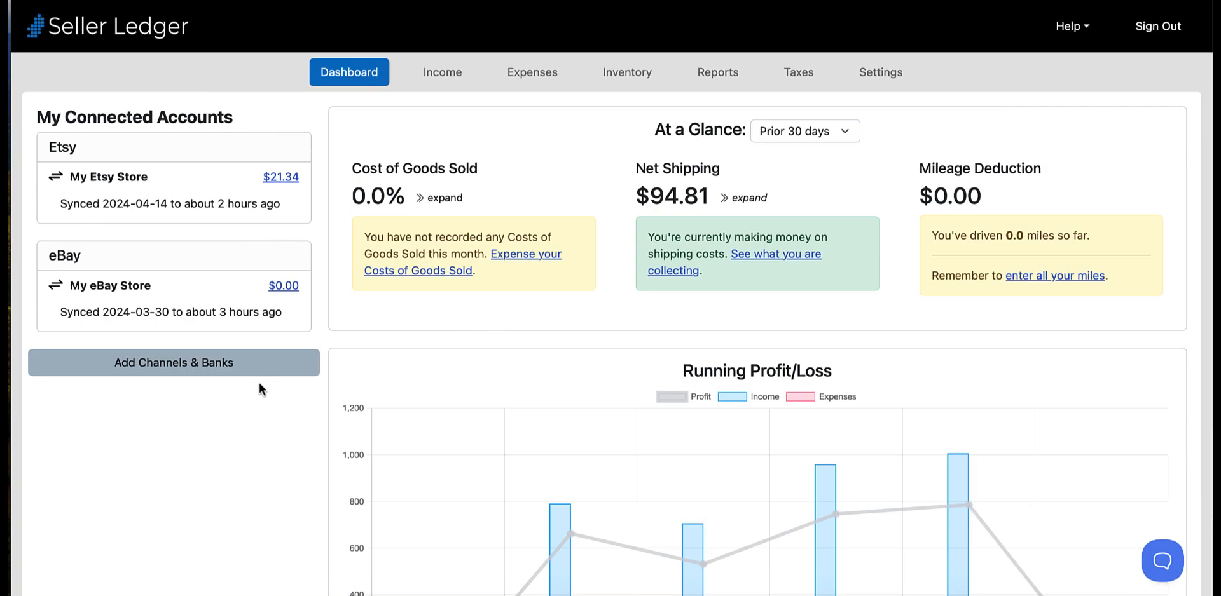
# - Connect the Chase checking account and credit card, and review the updated dashboard
pyautogui.click(261, 375)
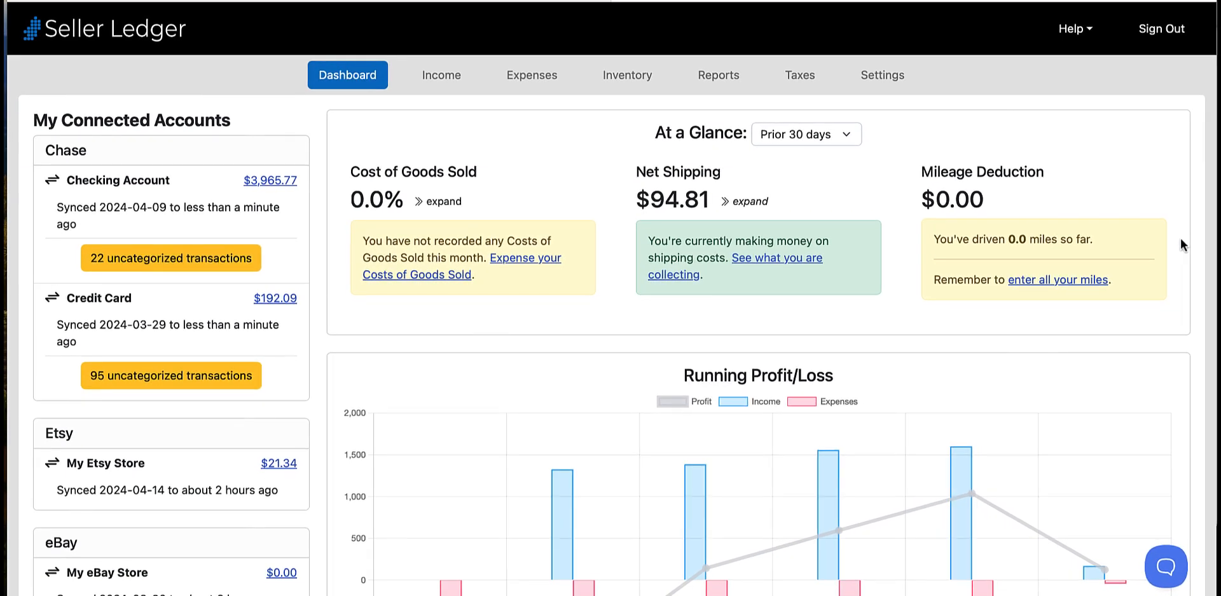
pyautogui.scroll(-3, 1180, 244)
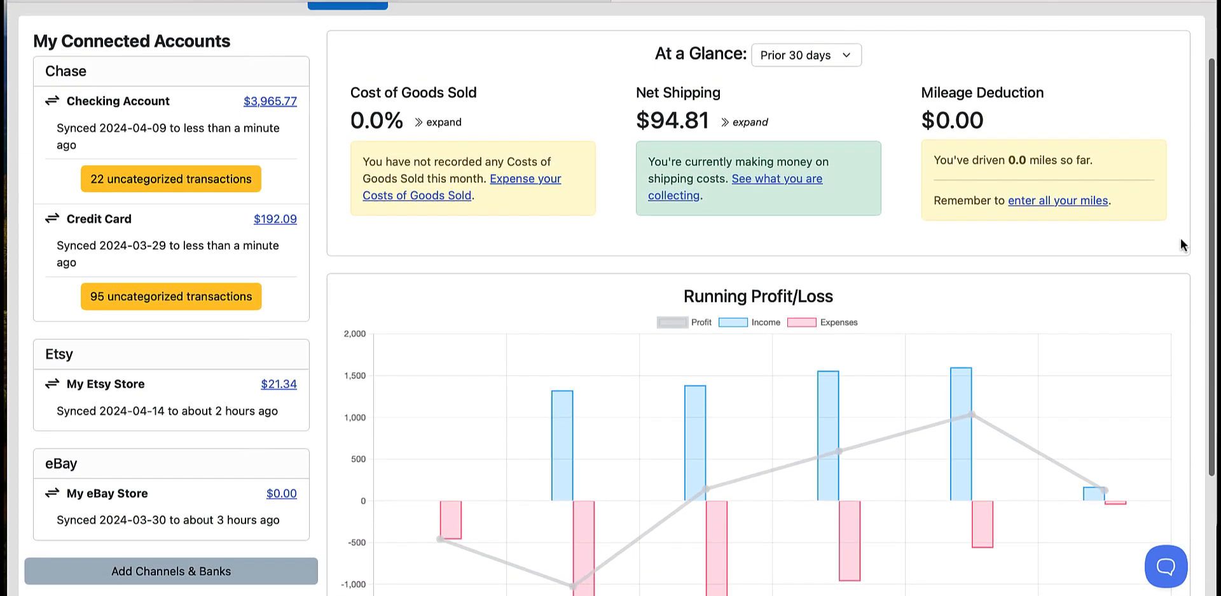
pyautogui.scroll(-1, 1180, 245)
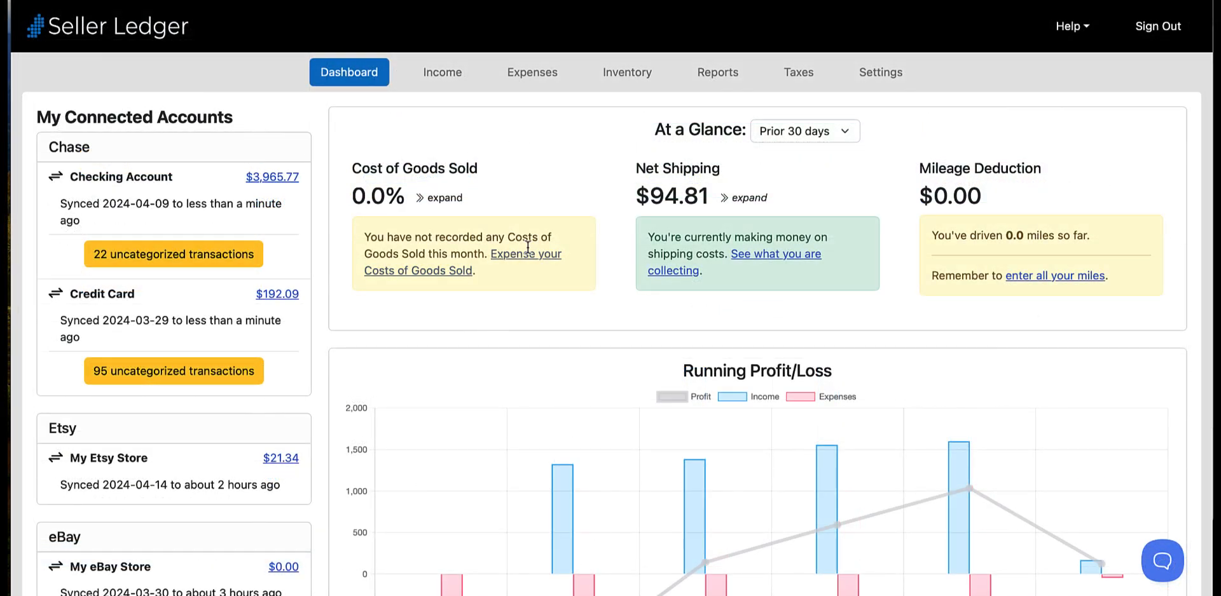
# - Open the 2024 Profit & Loss report and review its income and expense categories down to net profit or loss
pyautogui.click(716, 74)
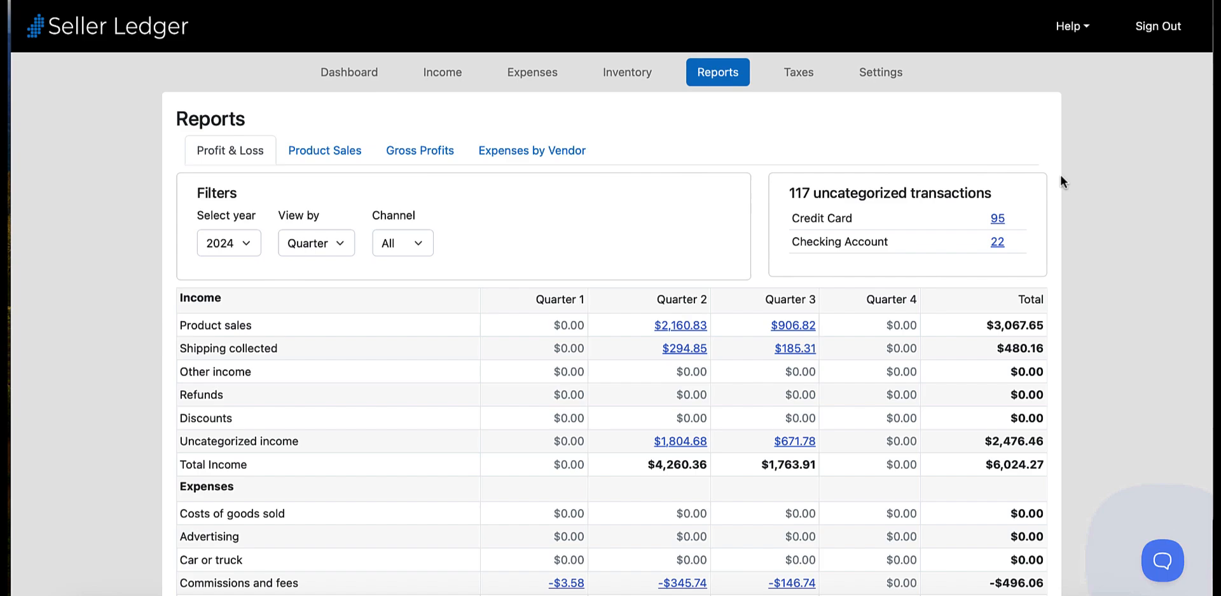
pyautogui.scroll(-3, 1083, 209)
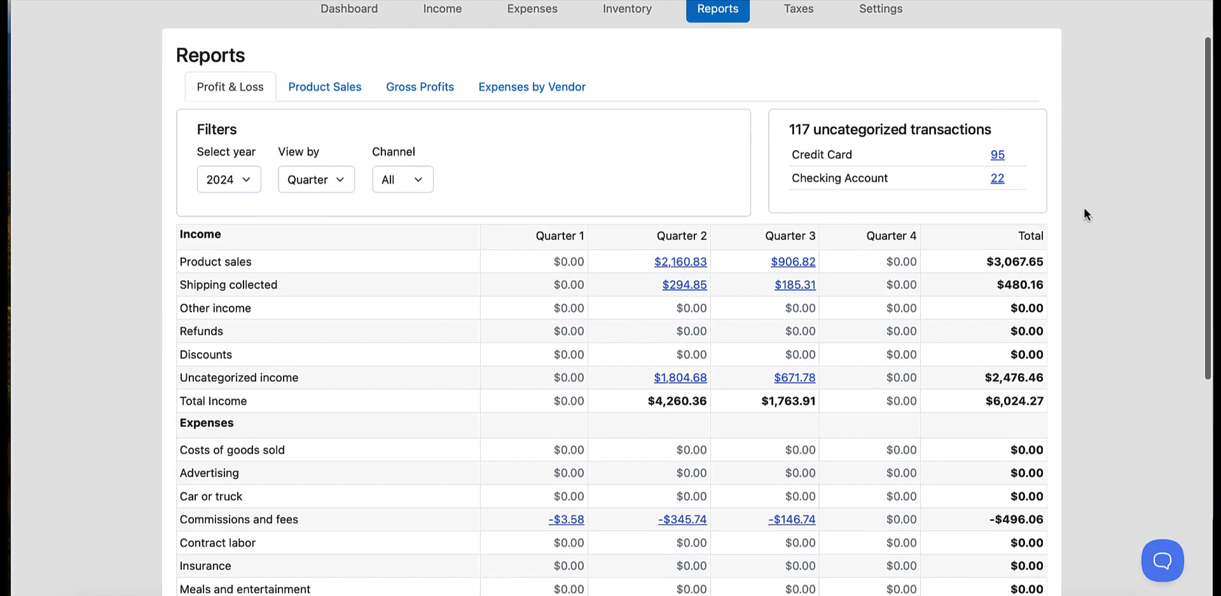
pyautogui.scroll(-5, 1083, 208)
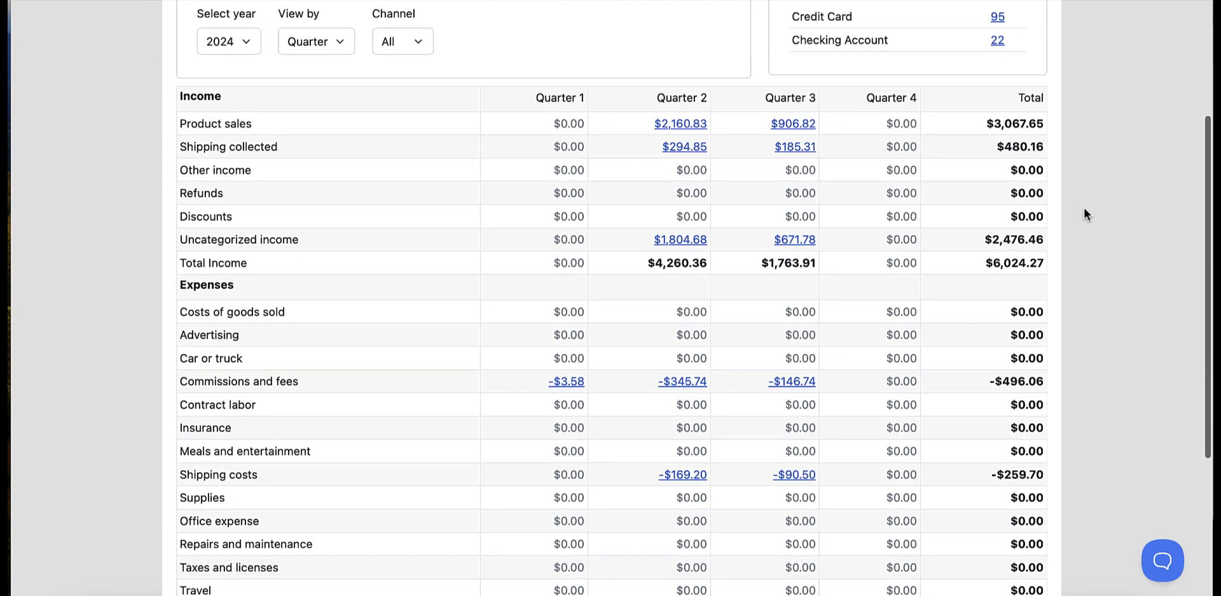
pyautogui.scroll(-5, 1084, 209)
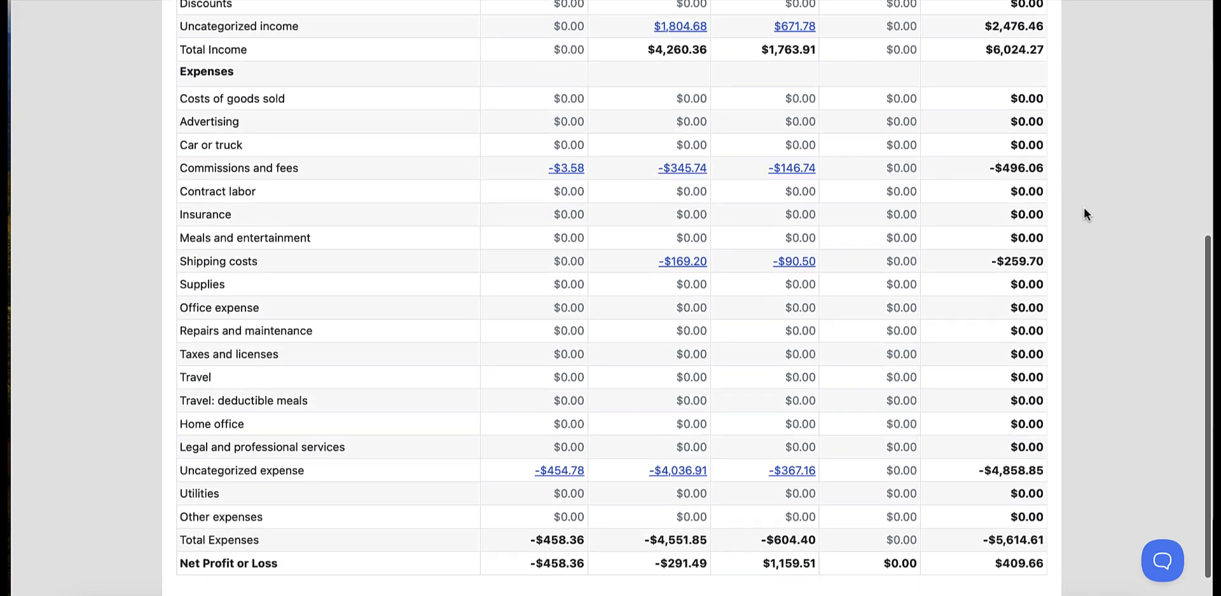
pyautogui.scroll(9, 1084, 209)
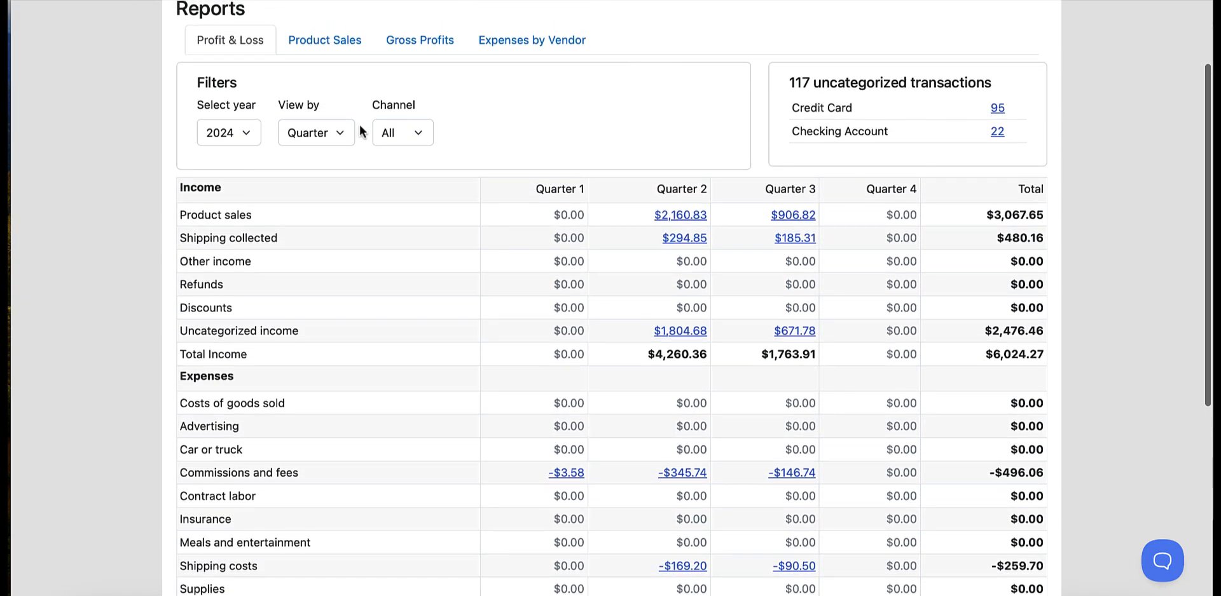
# - Keep the report's period view at Quarter, and open the transactions behind the Quarter 2 product sales
pyautogui.click(346, 130)
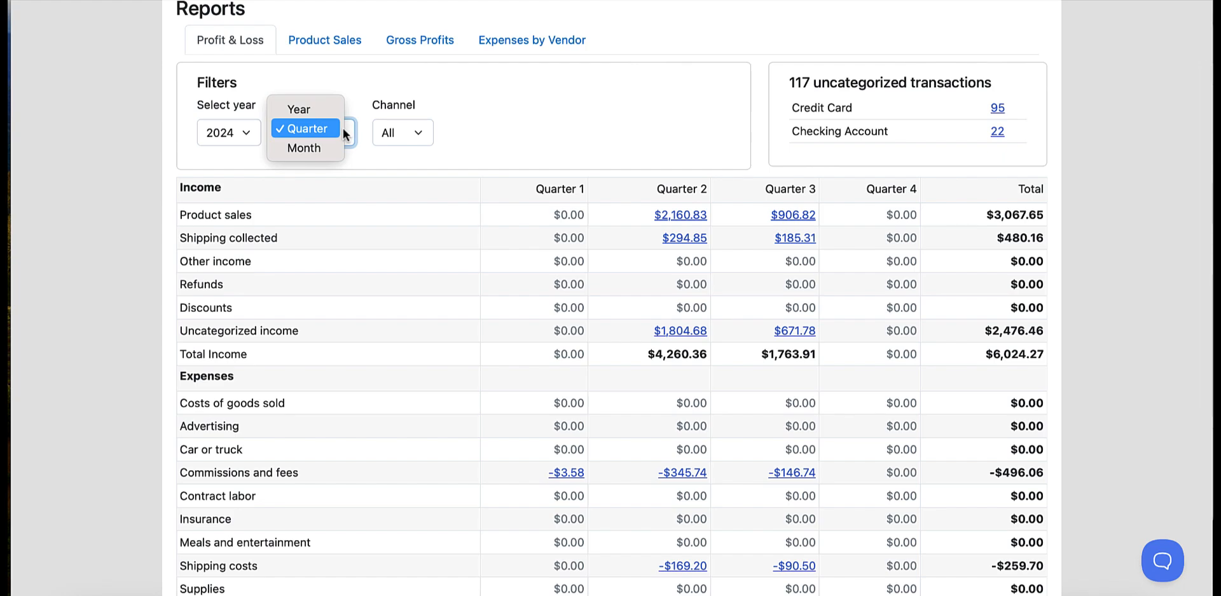
pyautogui.click(343, 129)
pyautogui.press('Tab')
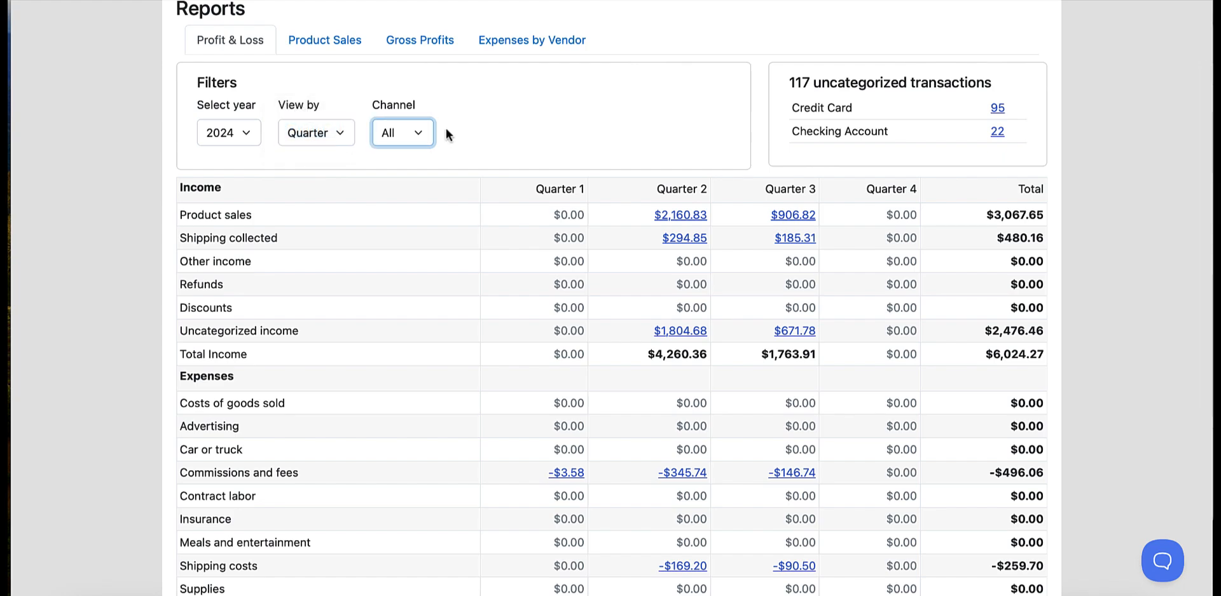
pyautogui.click(671, 215)
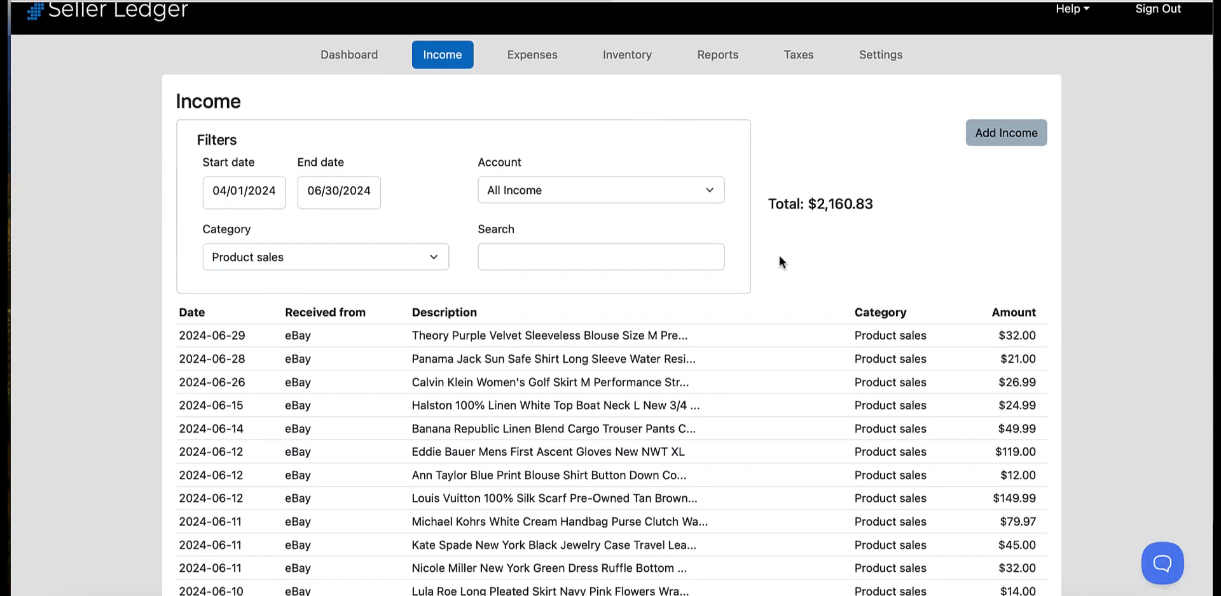
pyautogui.click(435, 261)
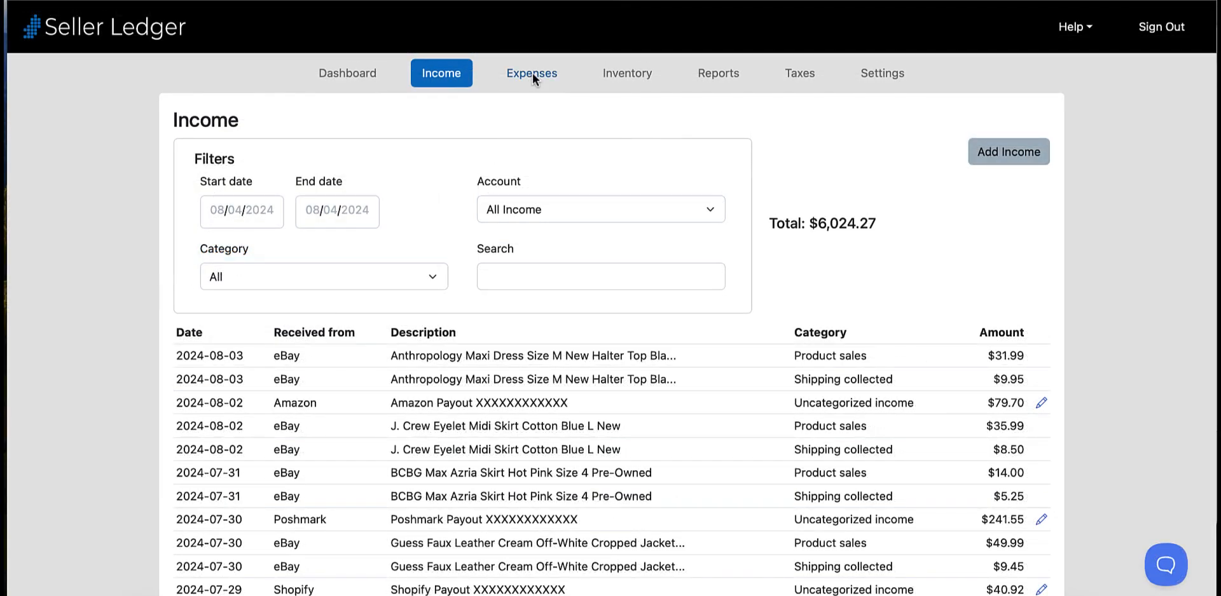
# - Review the expense transactions and their categories across all accounts
pyautogui.click(532, 74)
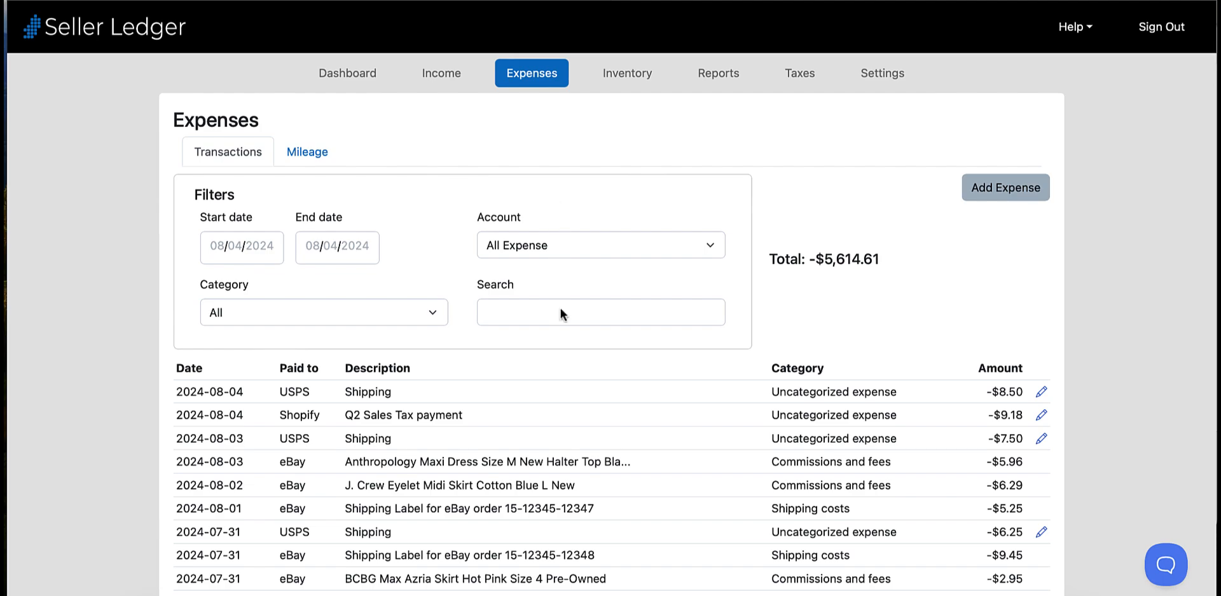
pyautogui.scroll(-3, 570, 368)
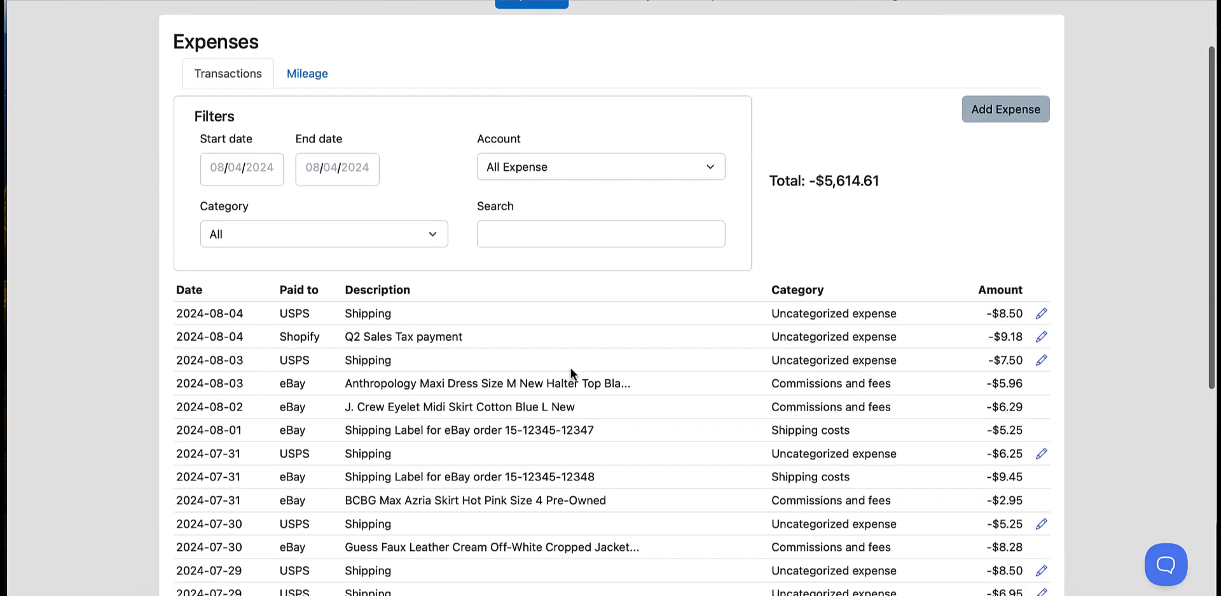
pyautogui.scroll(-5, 570, 368)
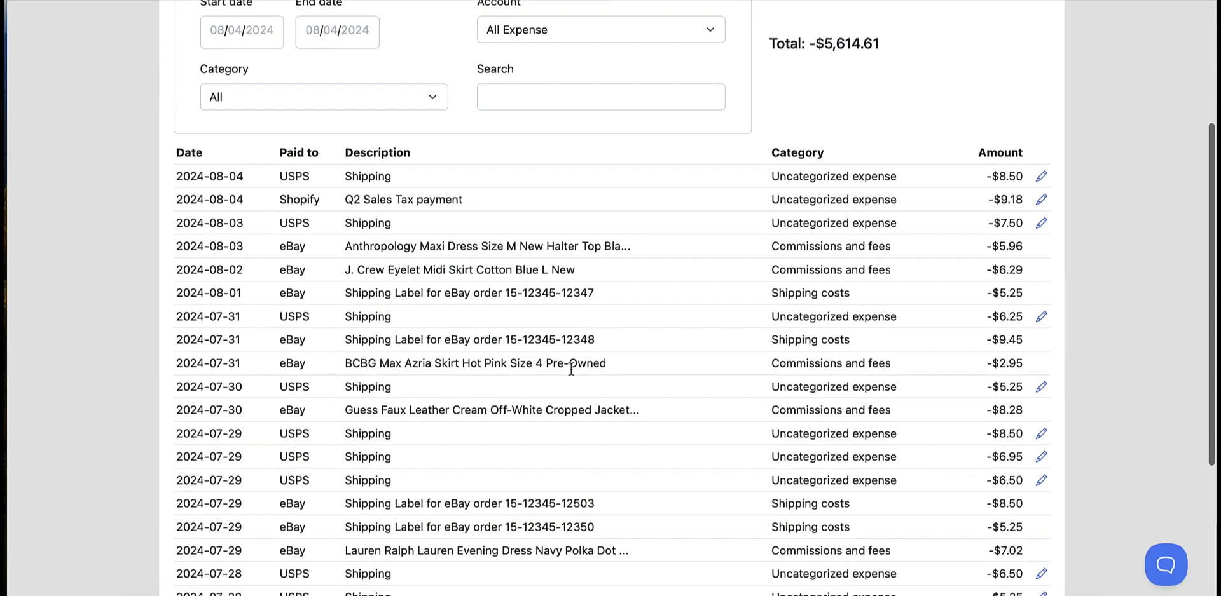
pyautogui.scroll(-3, 570, 368)
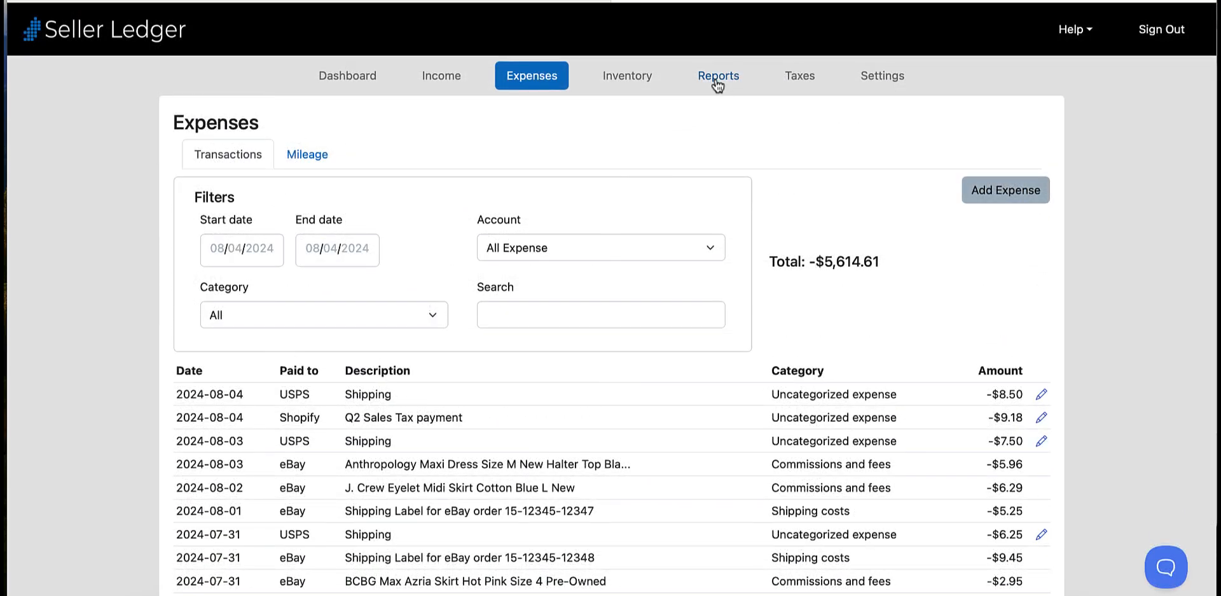
# - Open the credit card's uncategorized transactions from the Profit & Loss report
pyautogui.click(717, 79)
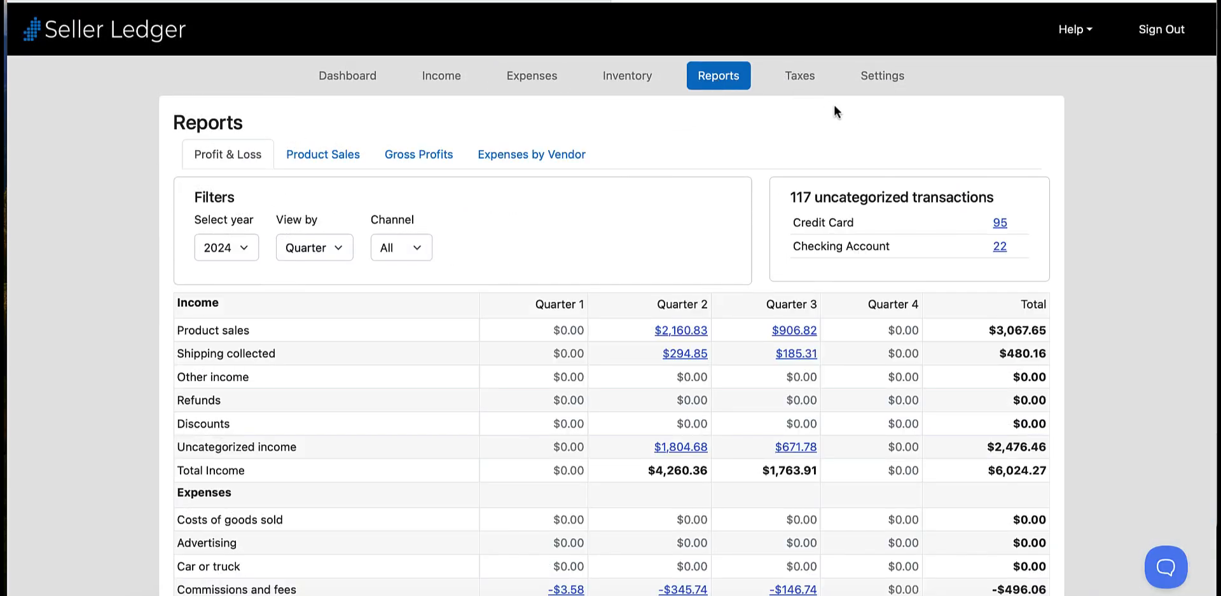
pyautogui.click(1000, 224)
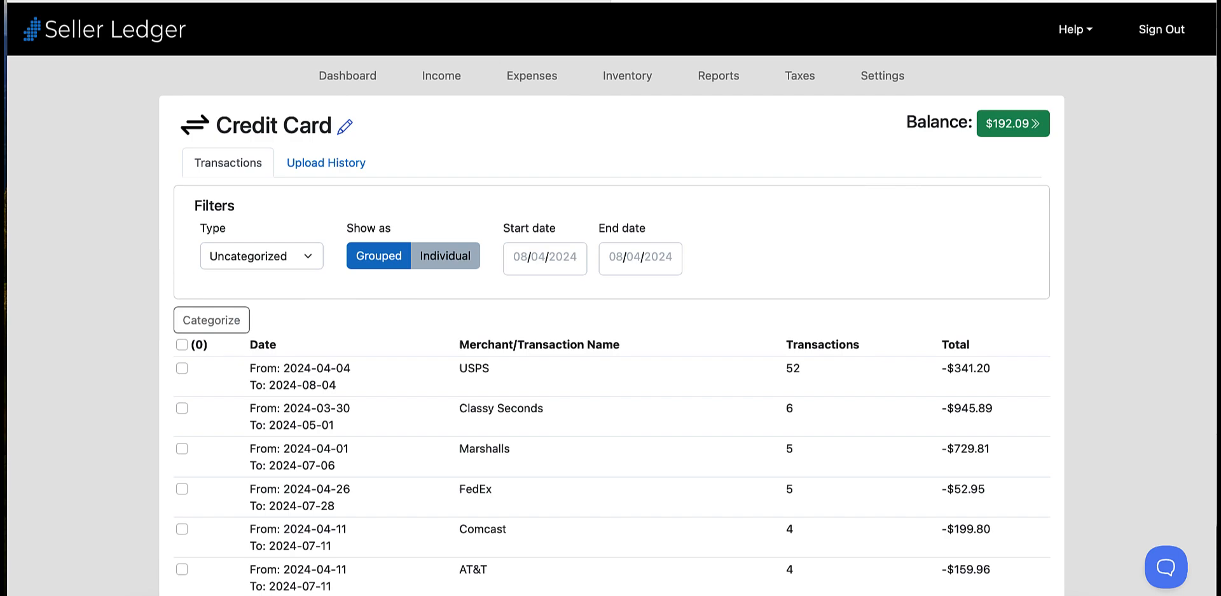
pyautogui.scroll(-2, 722, 311)
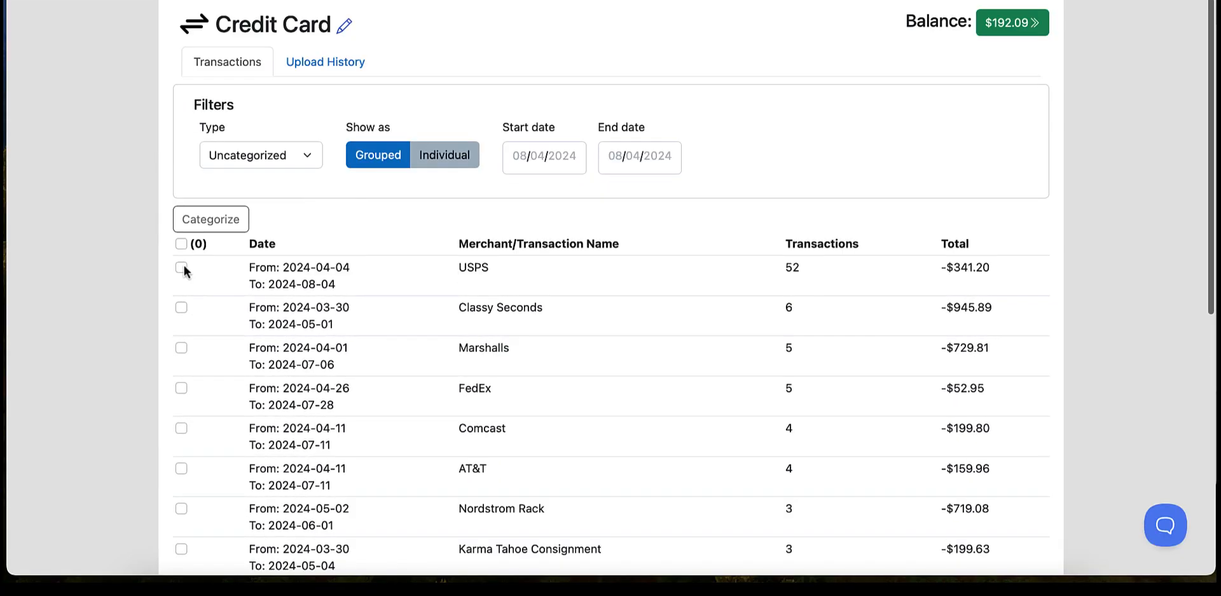
# - Categorize the credit card's grouped USPS and FedEx transactions as Shipping costs, applying the category to future, similar transactions
pyautogui.click(181, 267)
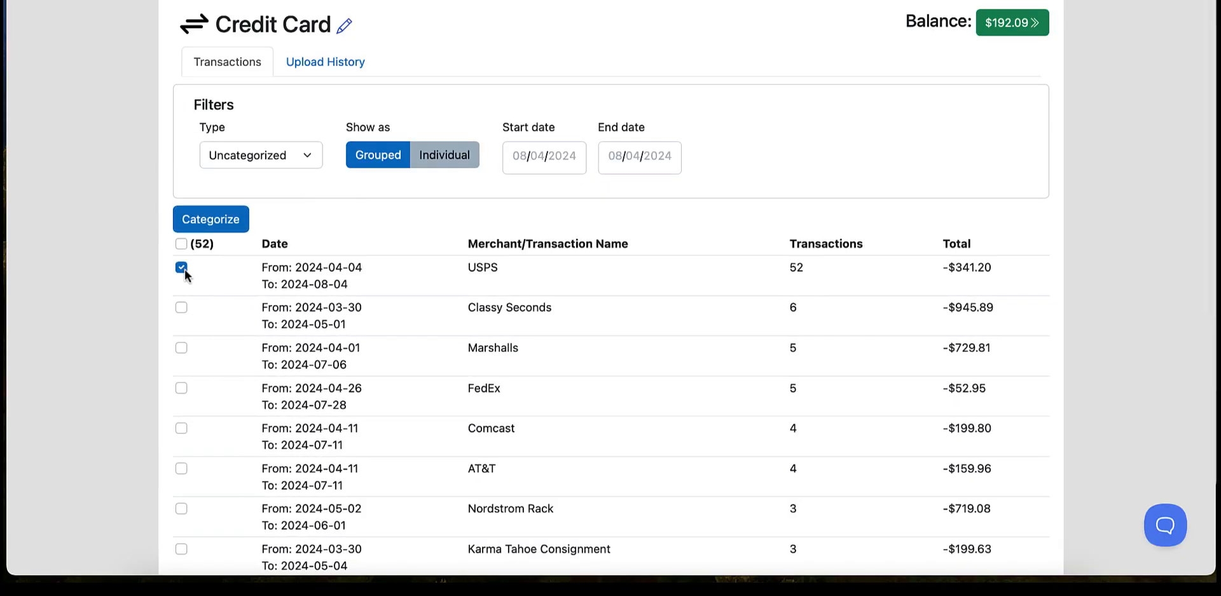
pyautogui.click(182, 388)
pyautogui.click(218, 220)
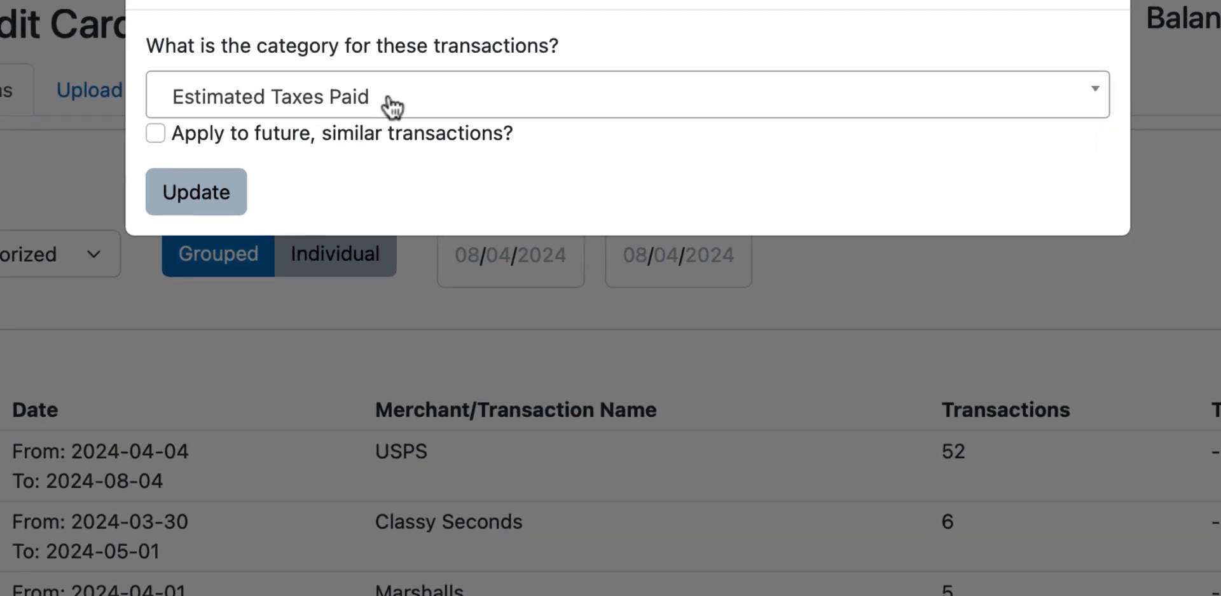
pyautogui.click(476, 72)
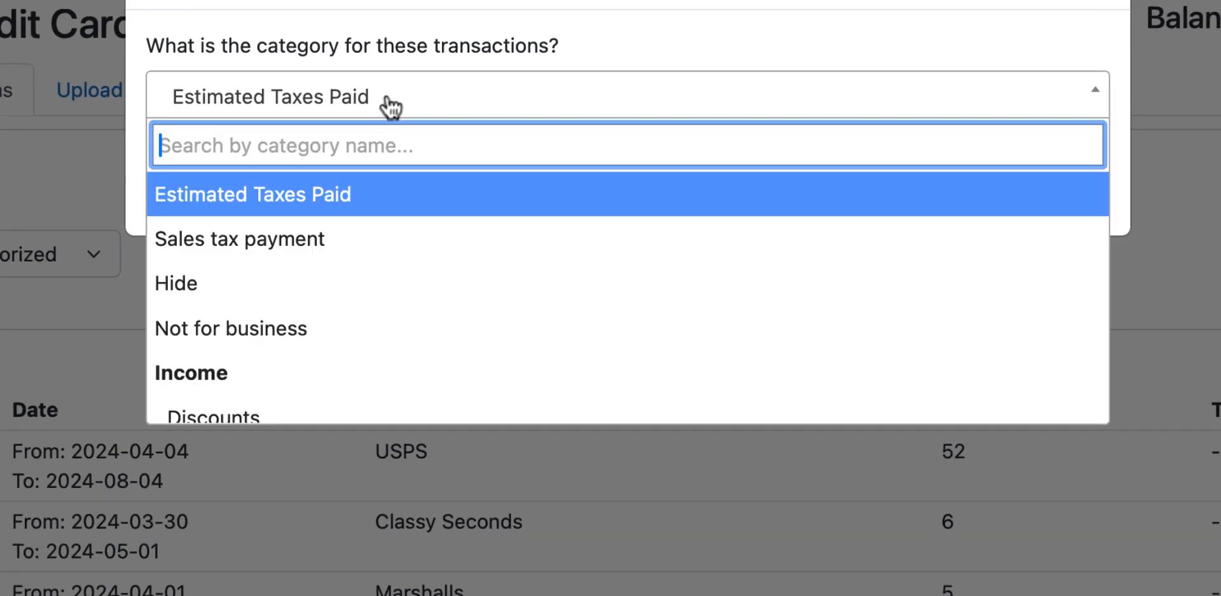
pyautogui.write('Shi')
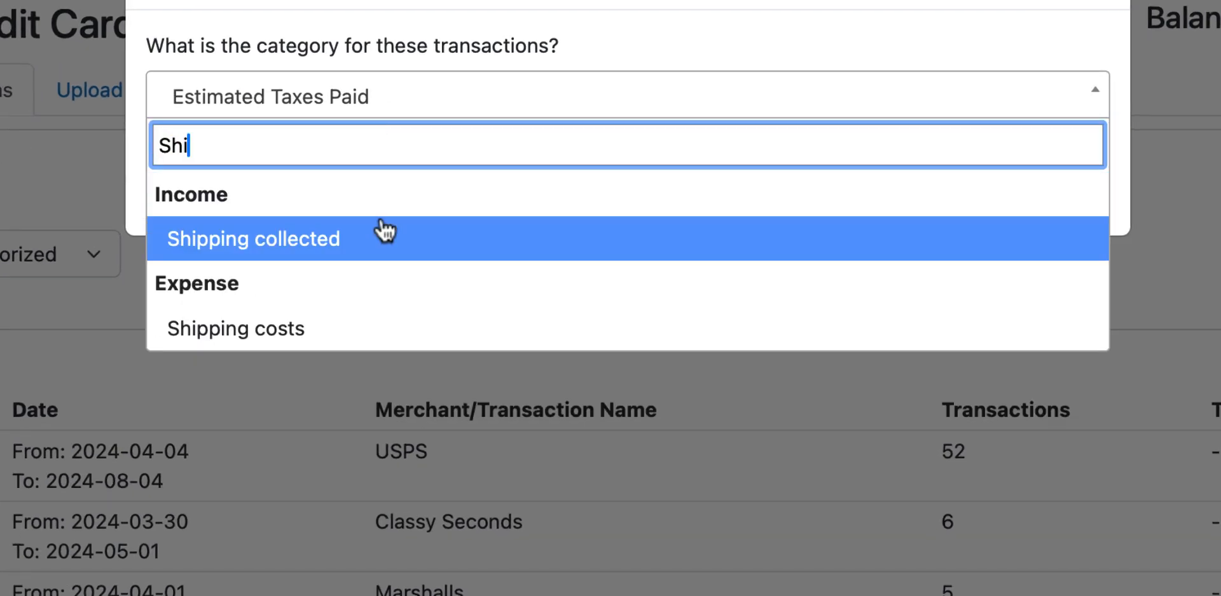
pyautogui.click(274, 331)
pyautogui.click(178, 192)
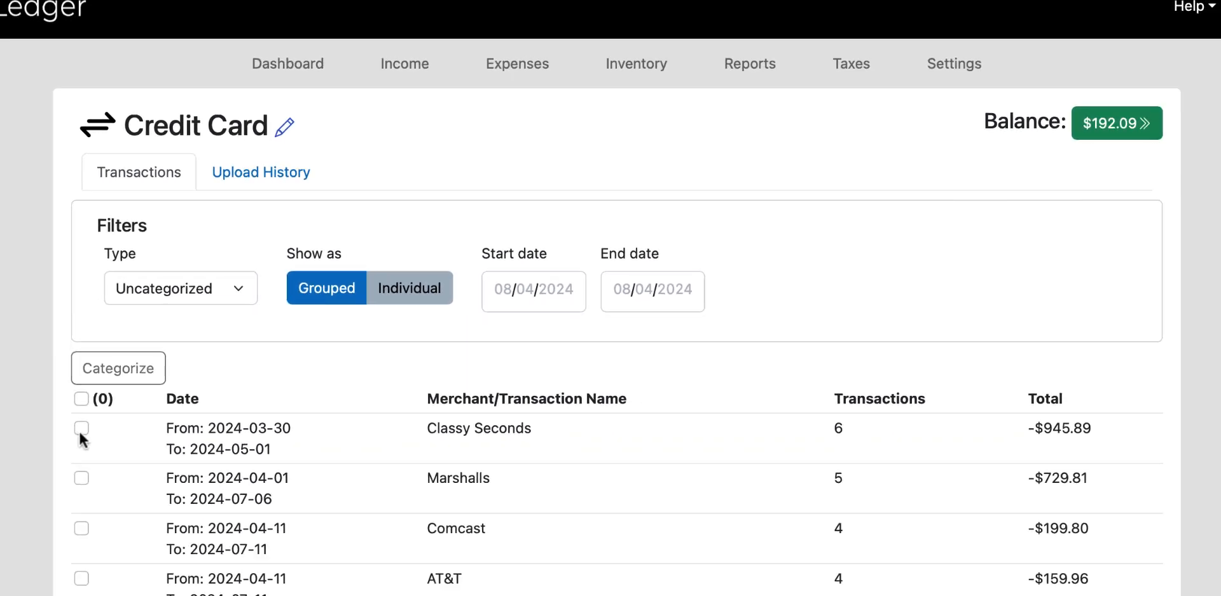
# - Categorize the grouped Classy Seconds and Marshalls transactions as Costs of goods sold, applying the category to future, similar transactions
pyautogui.click(81, 428)
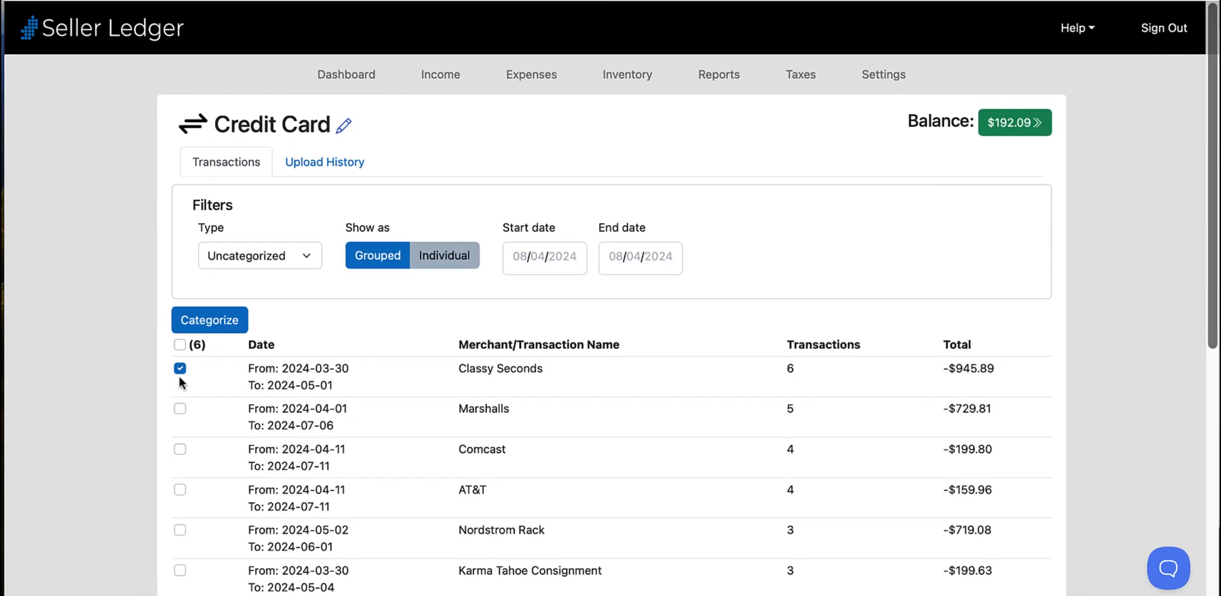
pyautogui.click(81, 478)
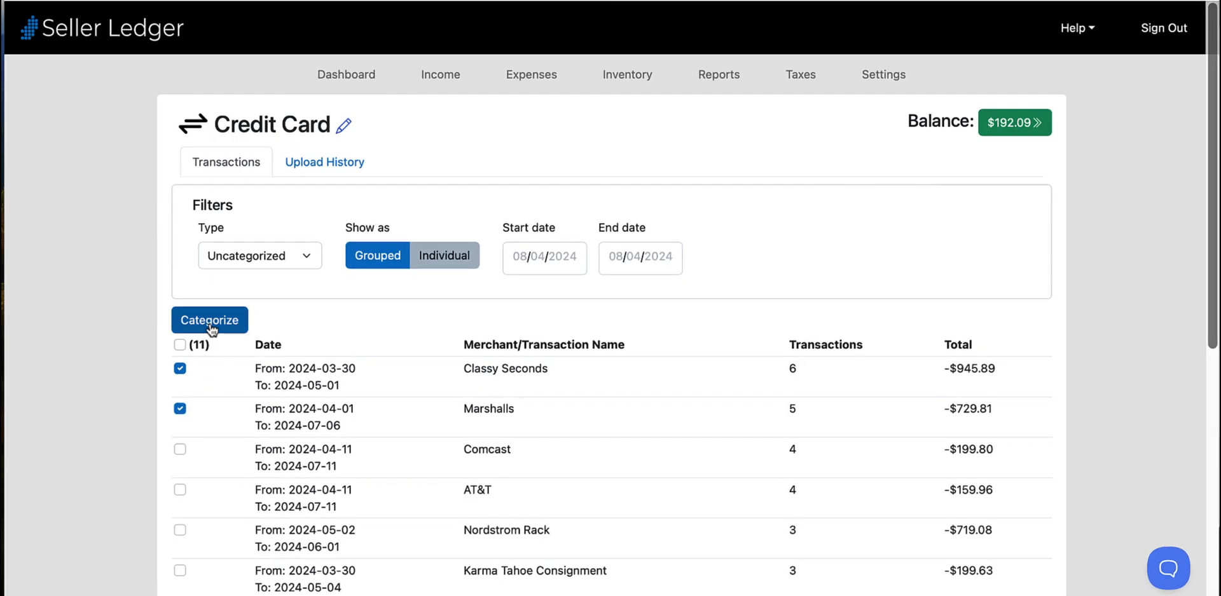
pyautogui.click(209, 320)
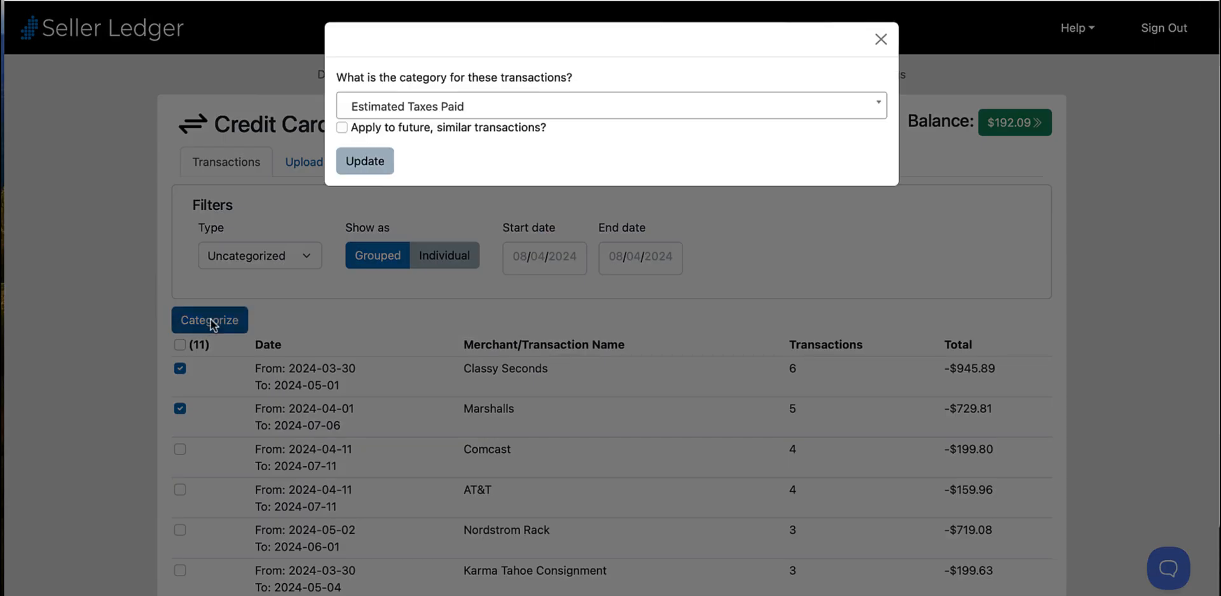
pyautogui.click(422, 106)
pyautogui.write('cost')
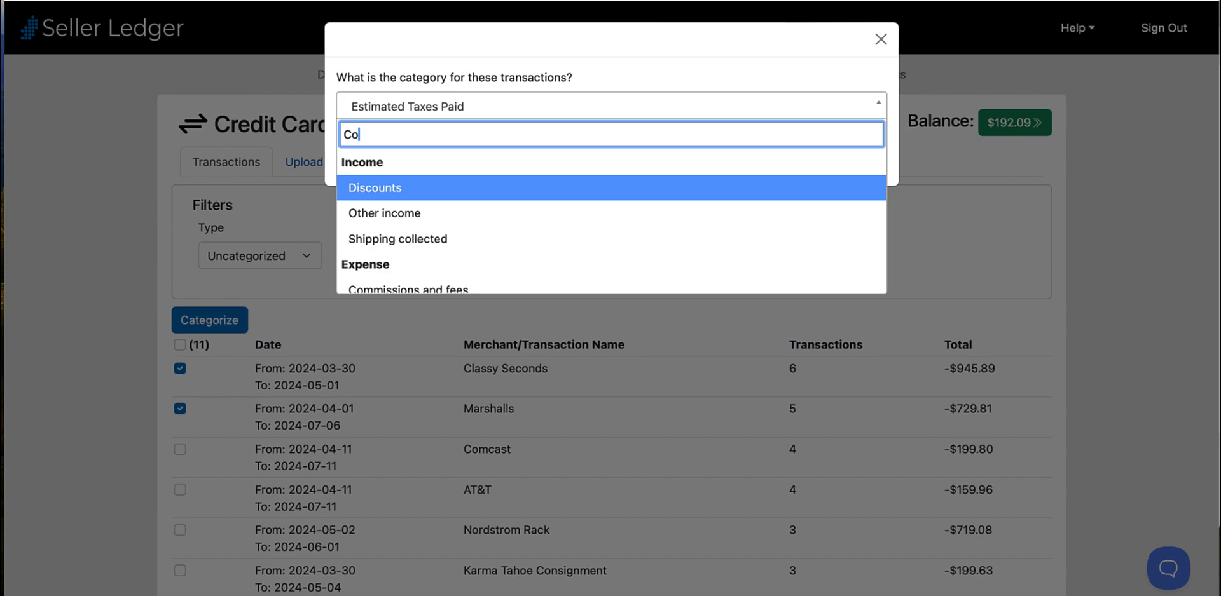
pyautogui.click(423, 190)
pyautogui.click(342, 127)
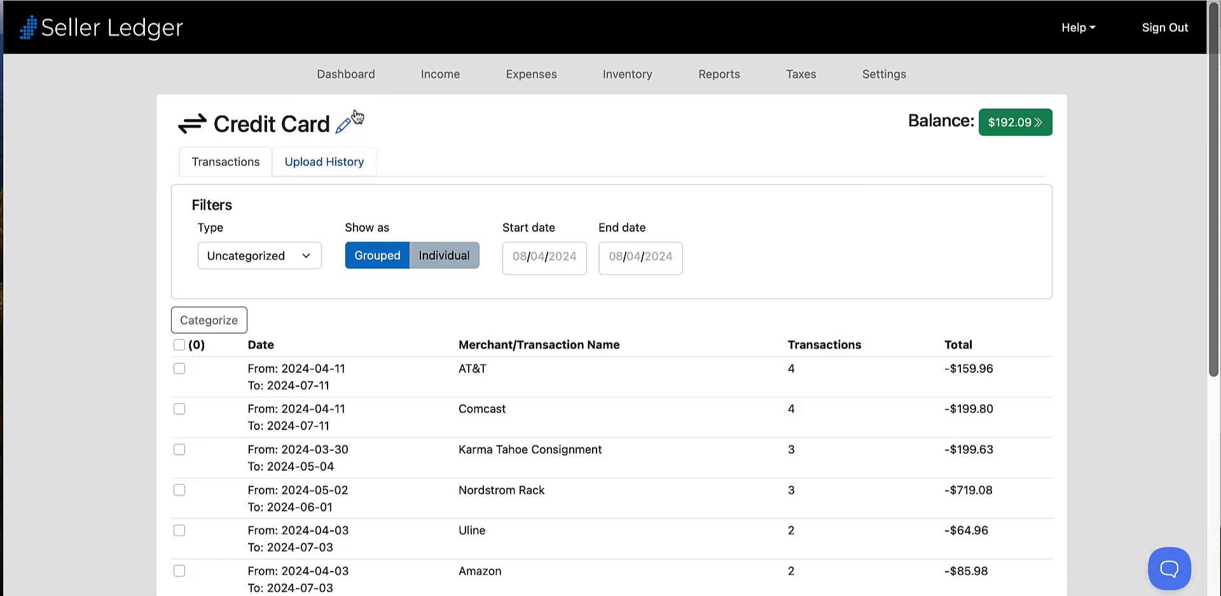
# - Examine the Cost of Goods Sold breakdown for the prior 30 days on the dashboard, and collapse it again
pyautogui.click(353, 76)
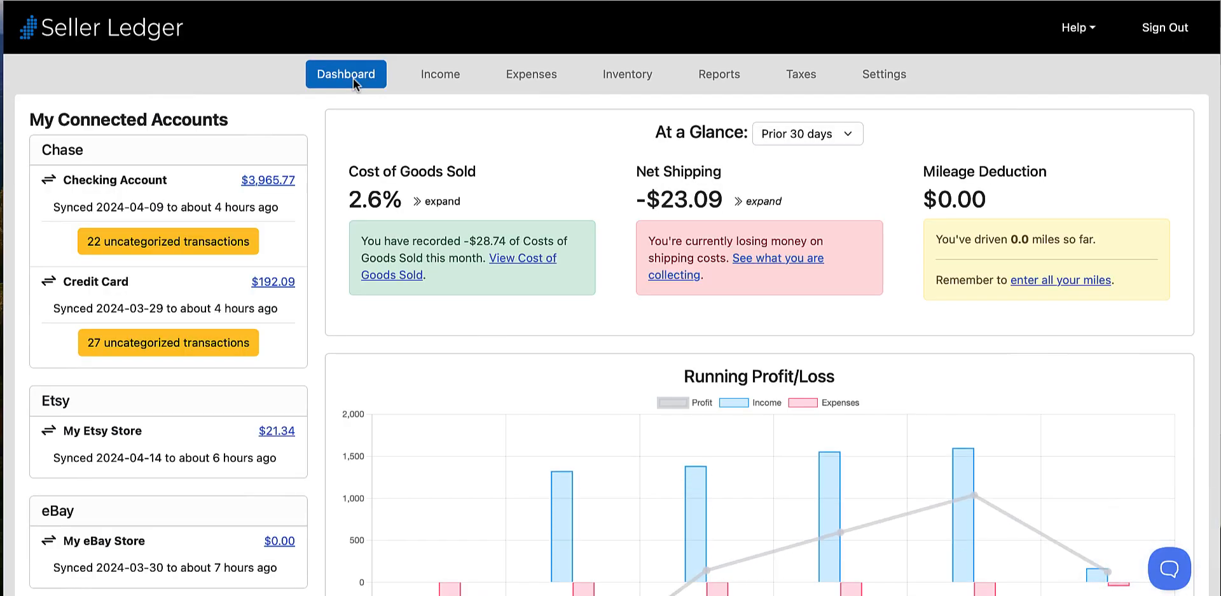
pyautogui.click(432, 201)
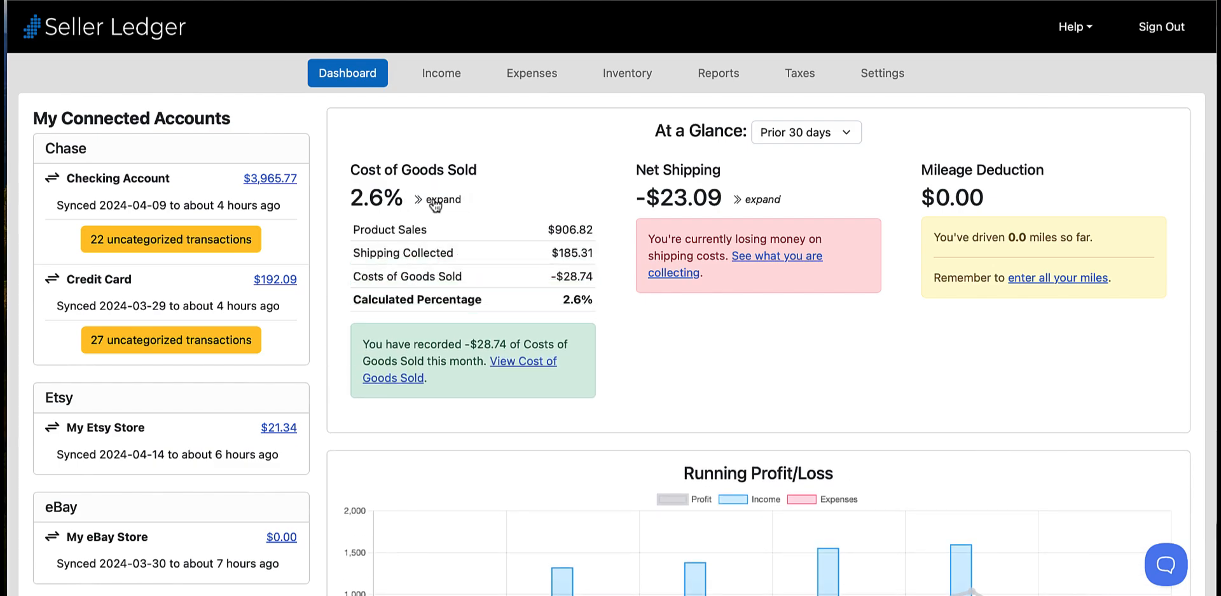
pyautogui.click(435, 202)
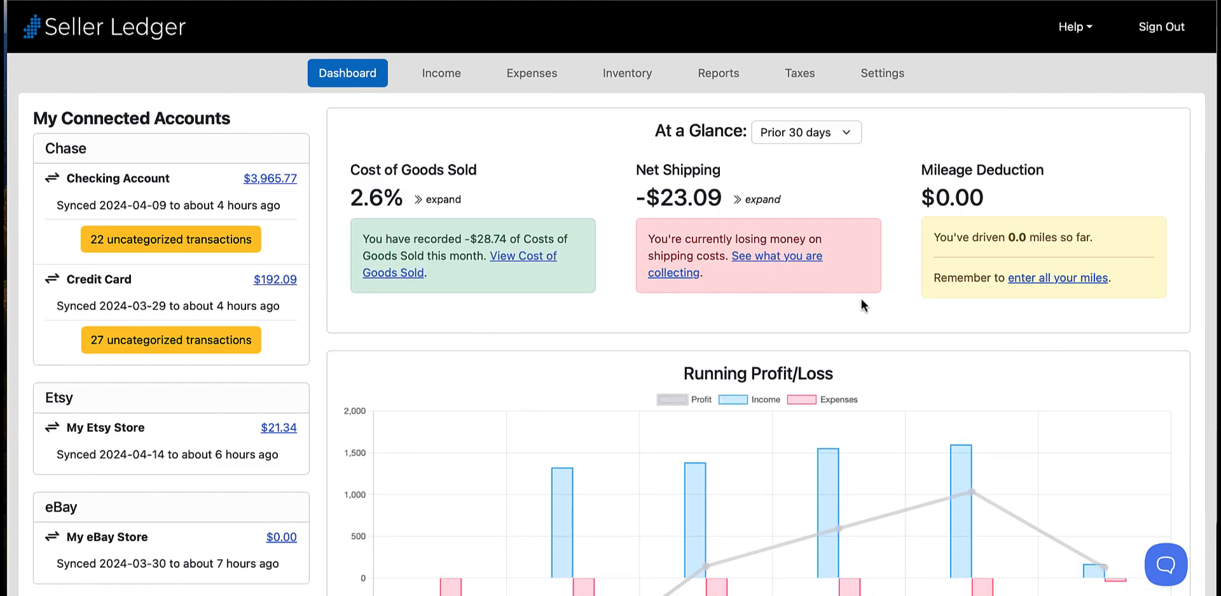
# - Add a mileage expense with trip date 08/01/2024, description "To USPS" and distance 12
pyautogui.click(1057, 287)
pyautogui.click(971, 188)
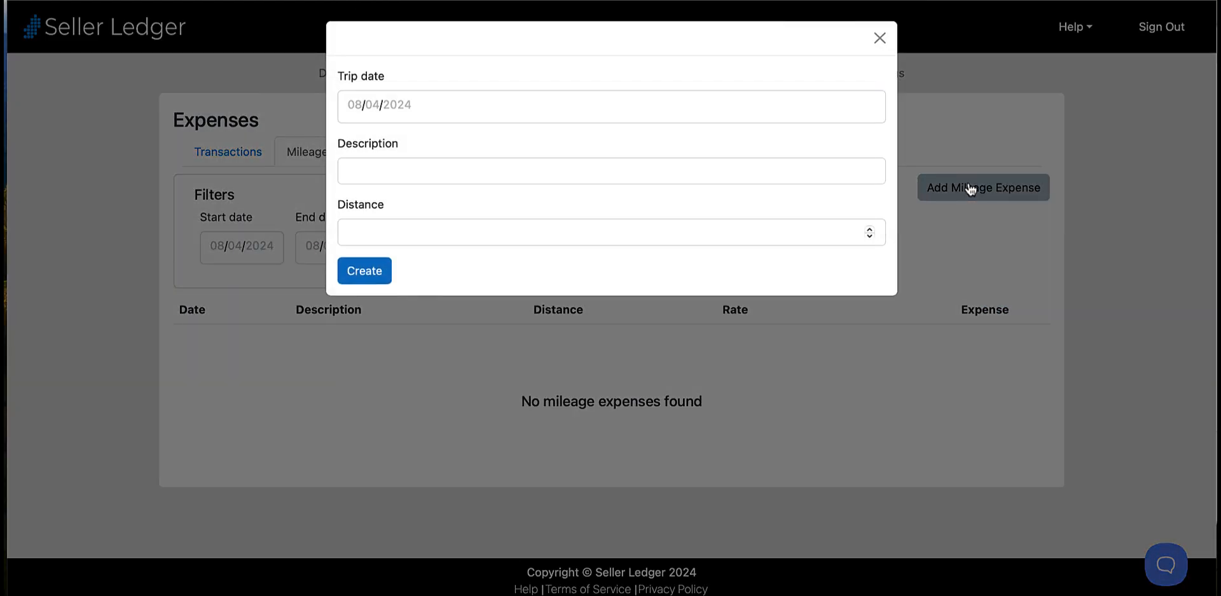
pyautogui.click(745, 112)
pyautogui.click(412, 164)
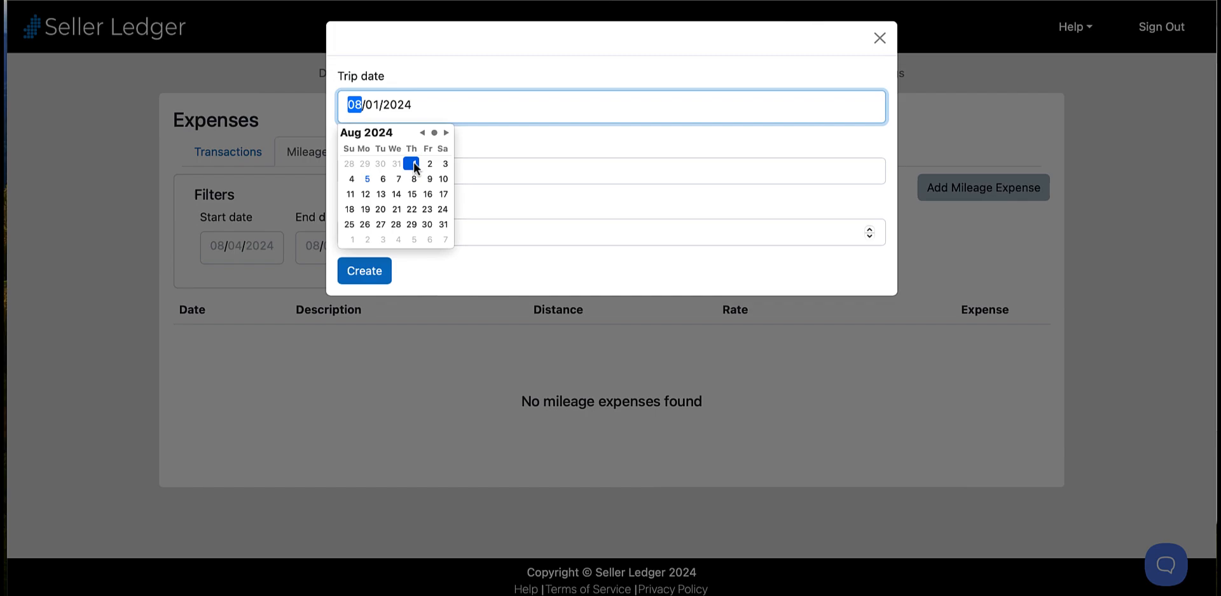
pyautogui.click(365, 272)
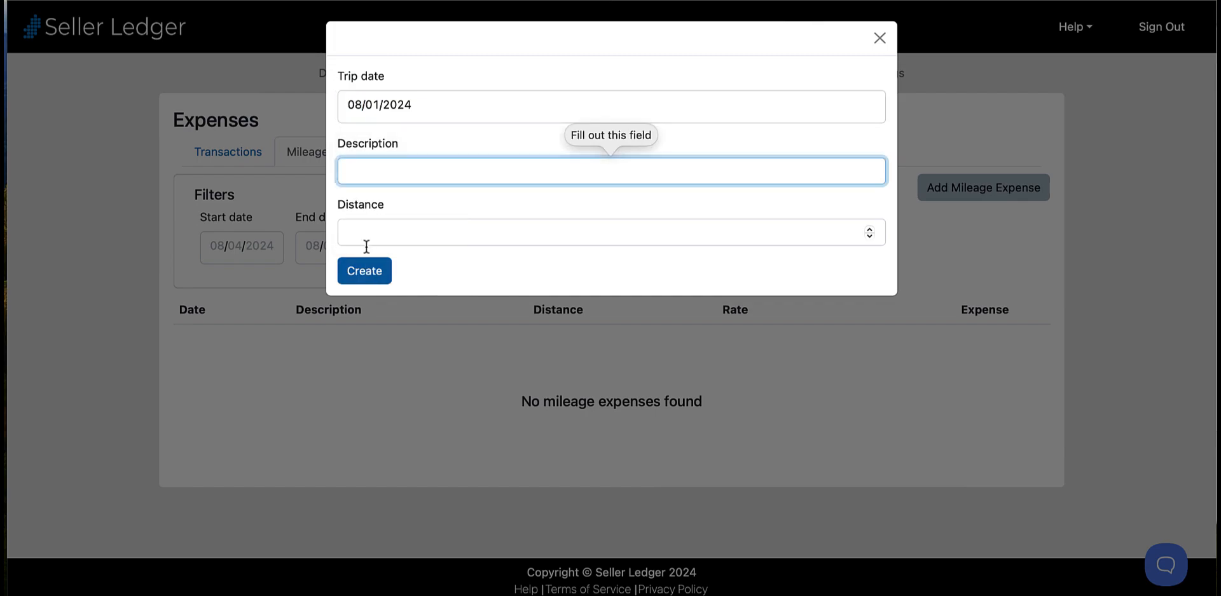
pyautogui.write('To USPS')
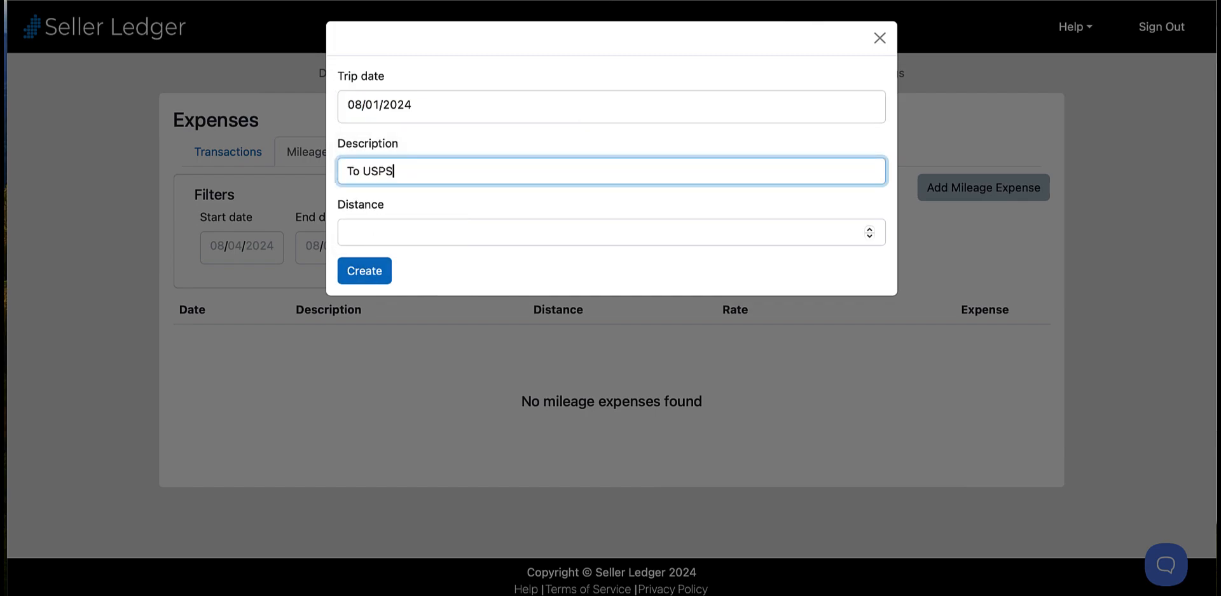
pyautogui.click(398, 235)
pyautogui.write('12')
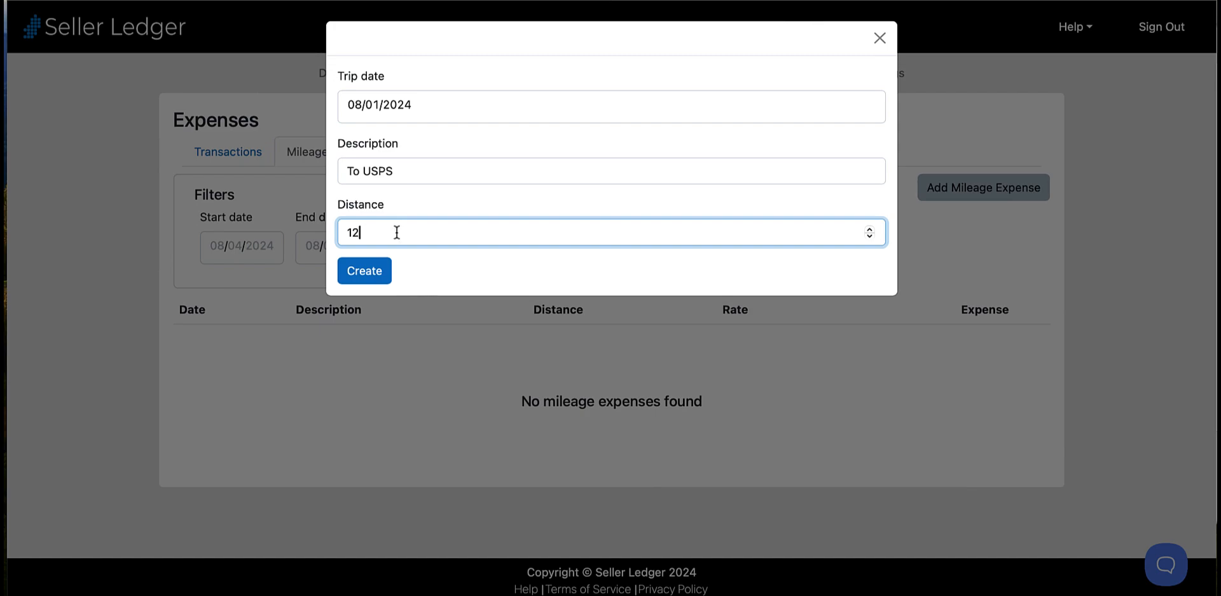
pyautogui.click(380, 272)
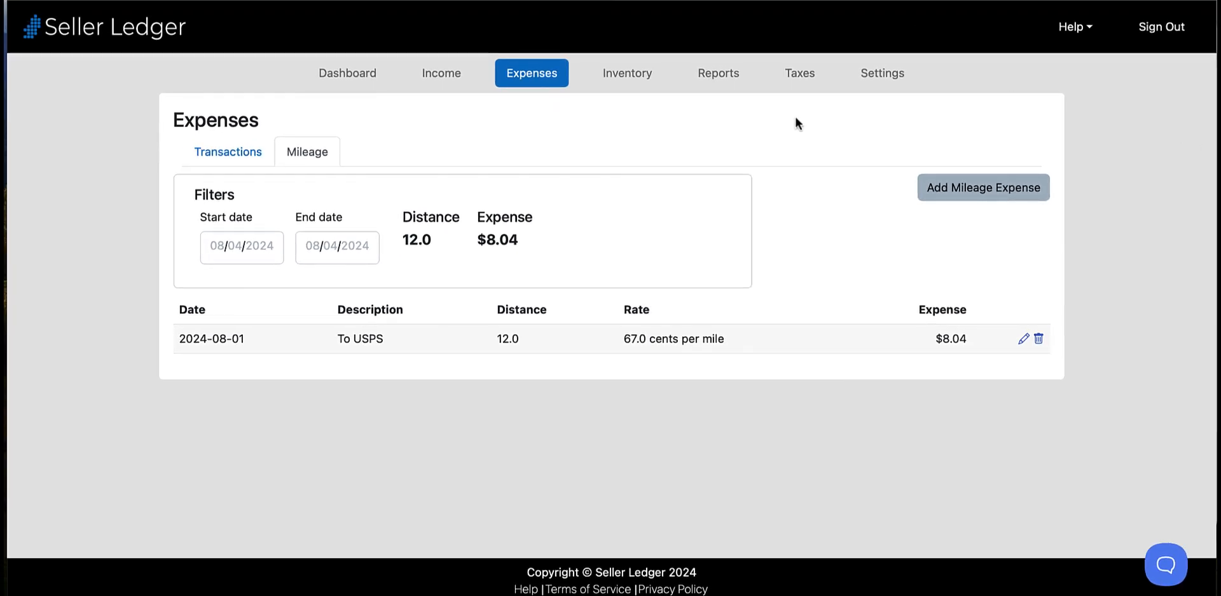
# - Check the mileage deduction on the dashboard, and review the 2024 annual tax summary from income through expenses to net profit
pyautogui.click(360, 75)
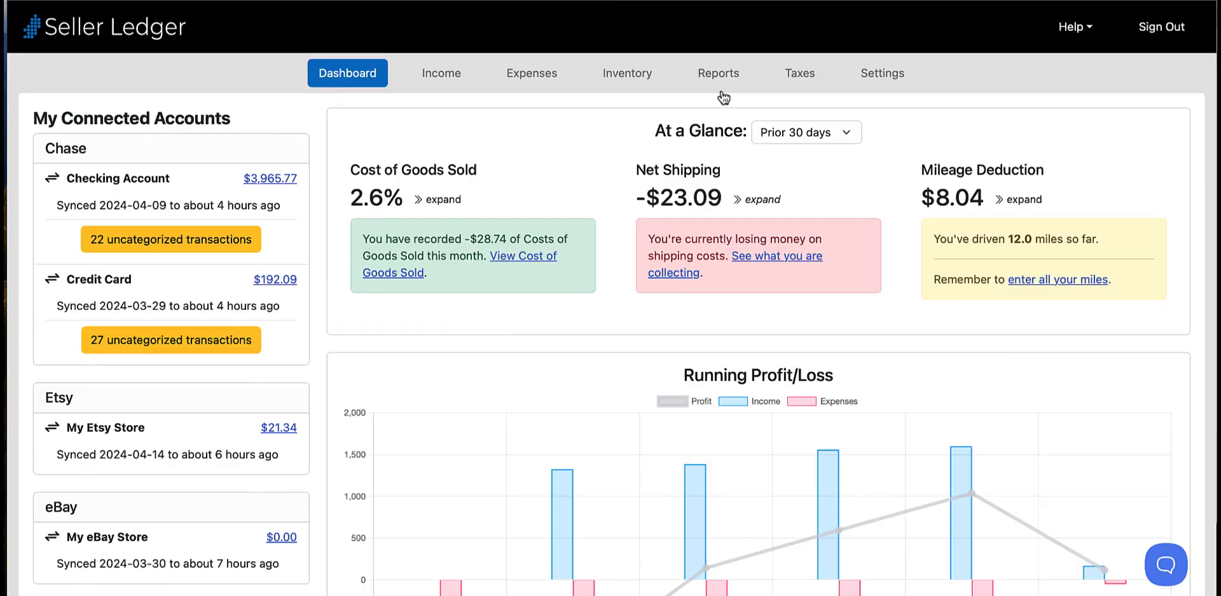
pyautogui.click(793, 75)
pyautogui.scroll(-5, 1119, 156)
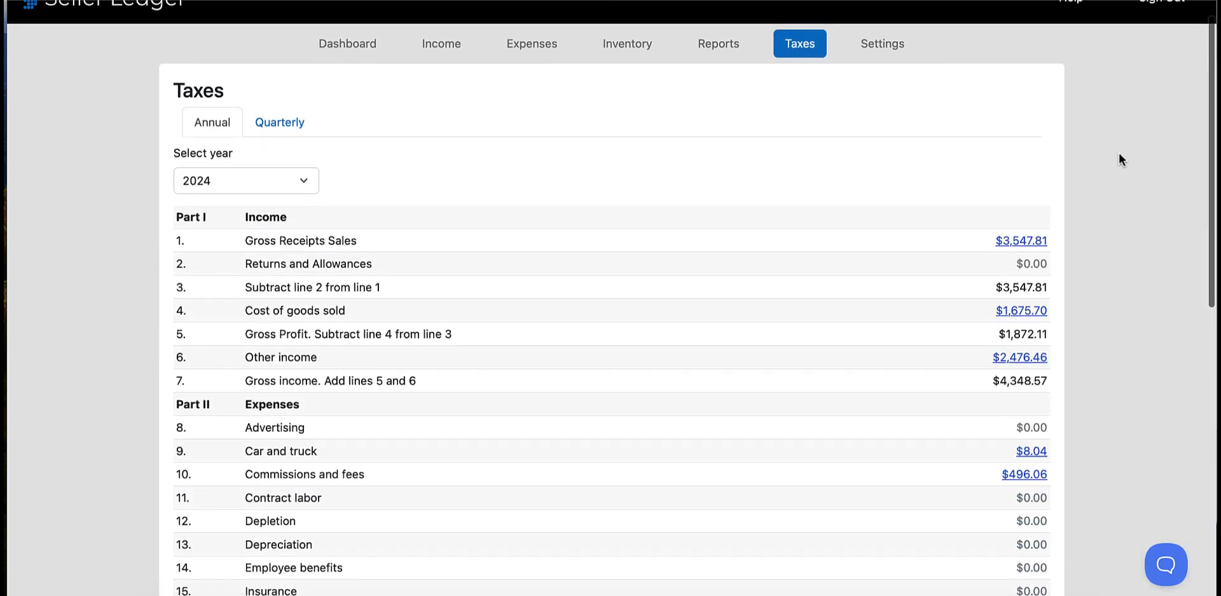
pyautogui.scroll(-8, 1120, 159)
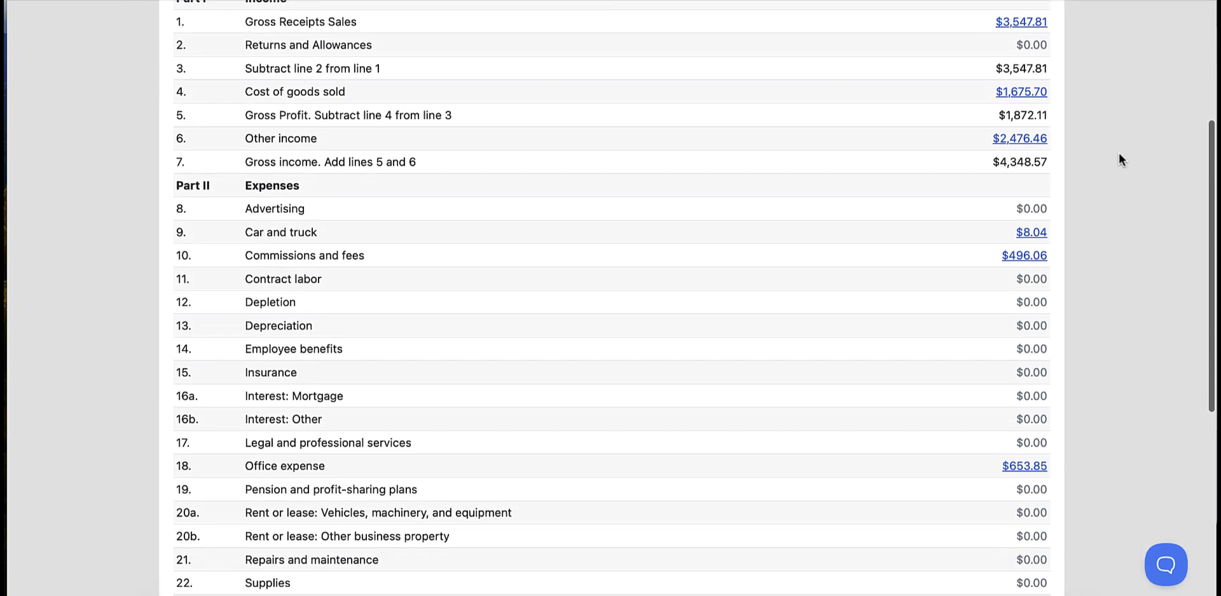
pyautogui.scroll(-7, 1121, 159)
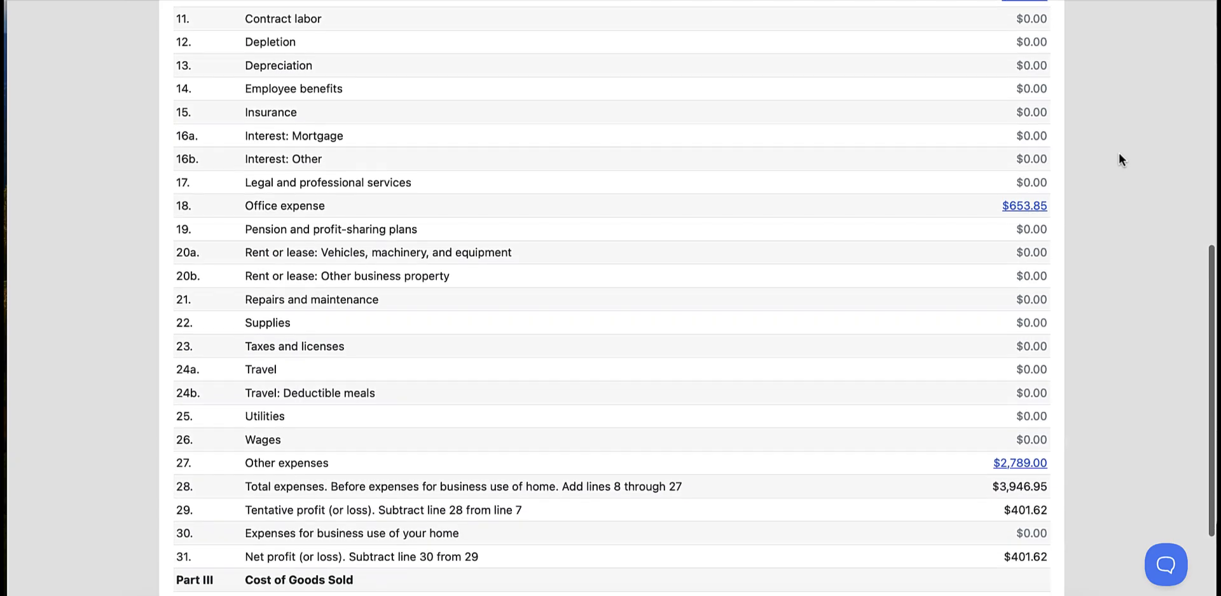